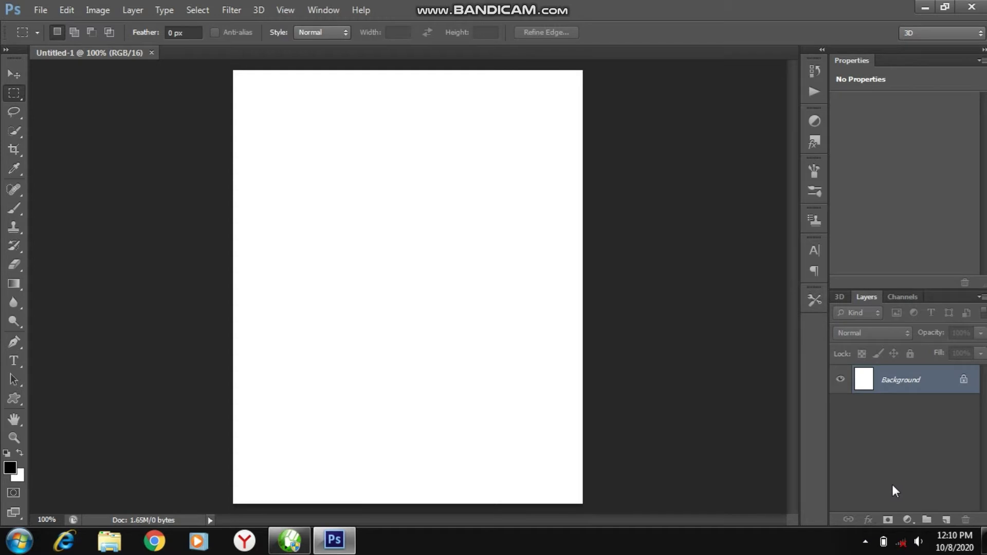
- Add a Solid Color fill layer above the background in near-black #060606
click(908, 520)
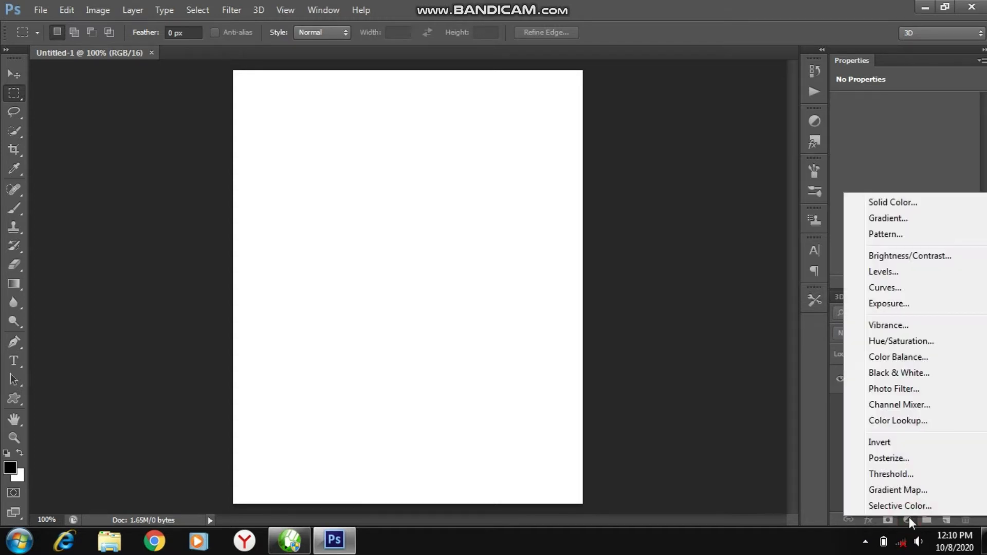
click(895, 204)
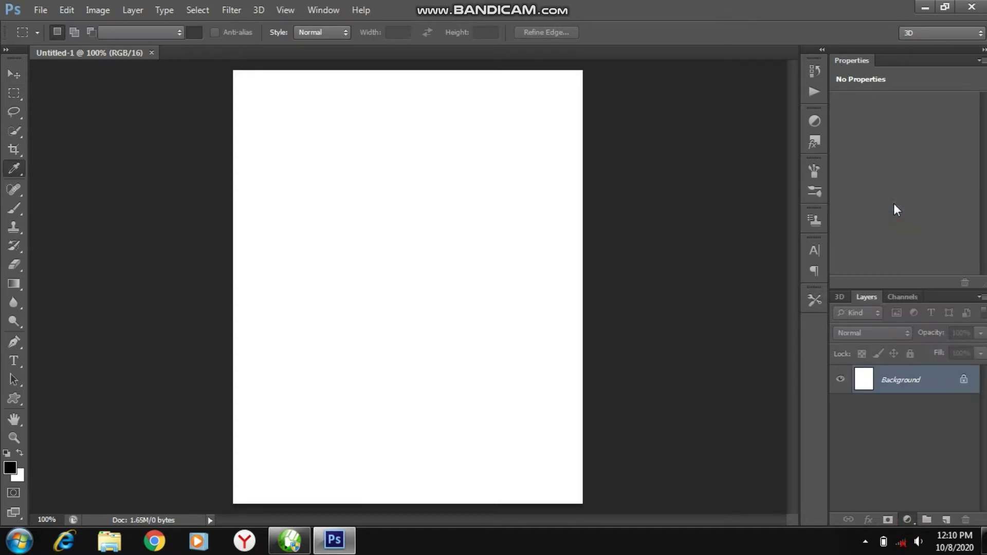
click(661, 240)
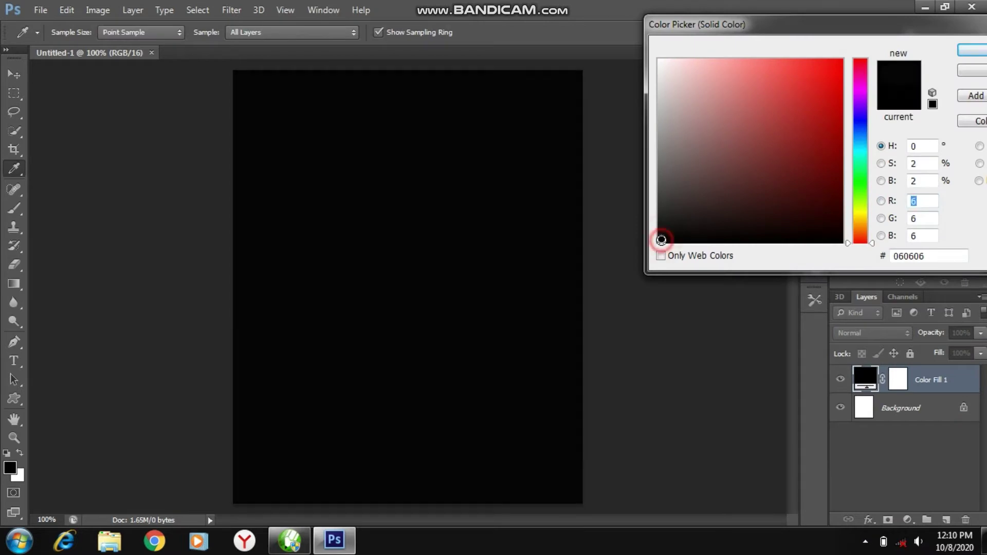
click(973, 50)
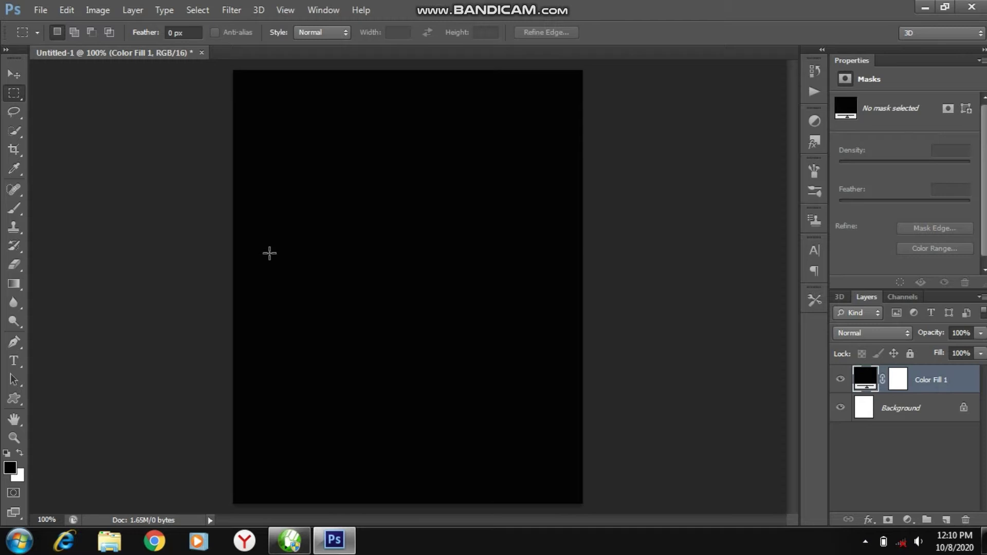
- Draw a custom recycling-arrows shape about 318 by 323 px in the upper part of the canvas
click(13, 400)
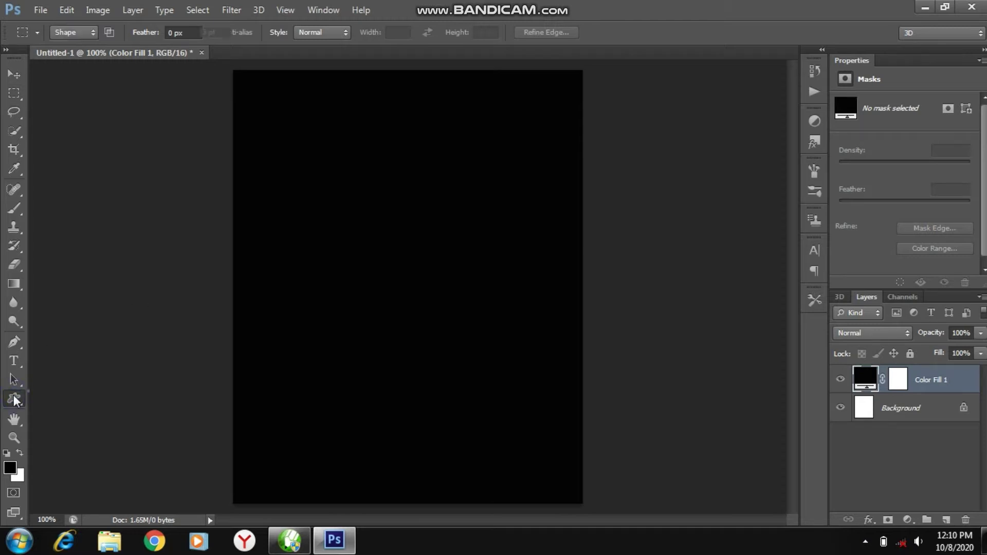
click(90, 464)
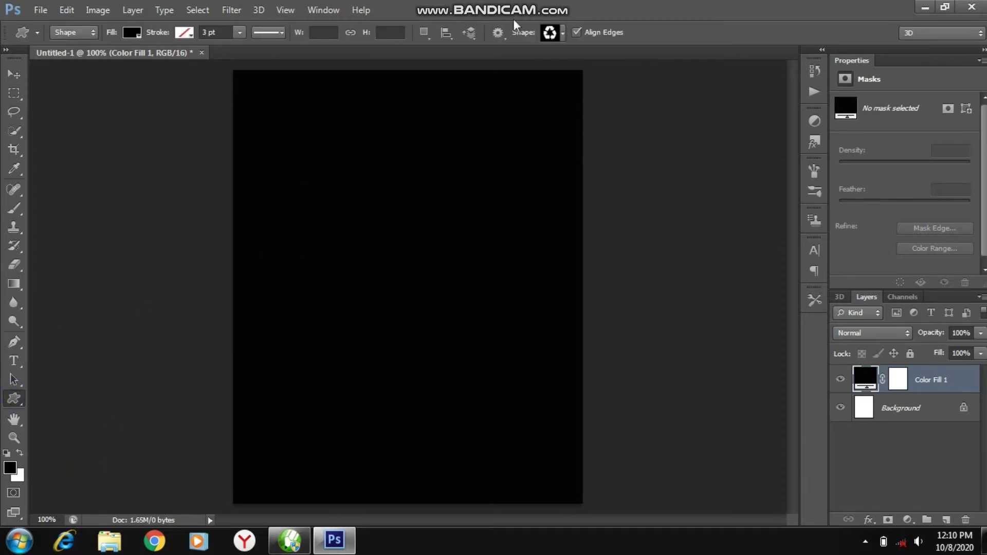
click(563, 31)
click(617, 76)
drag(618, 75, 619, 110)
click(617, 138)
drag(615, 138, 616, 137)
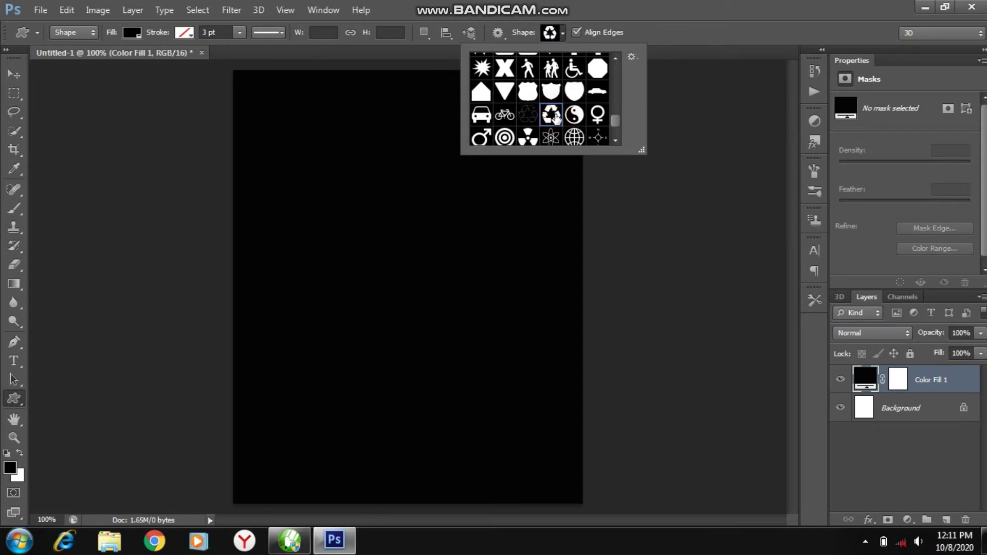
drag(307, 114, 537, 348)
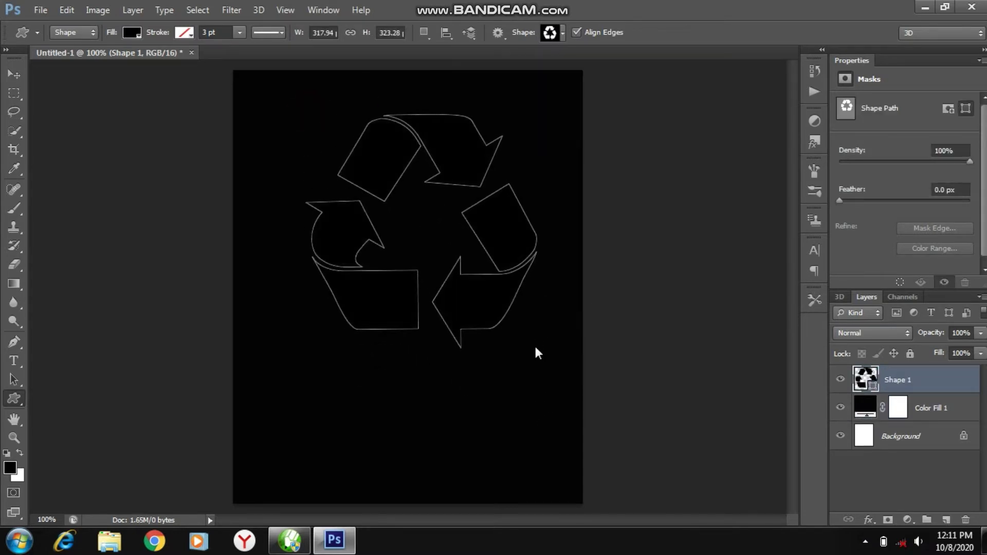
- Give the recycling shape a black stroke and move it slightly up and to the left on the canvas
click(185, 32)
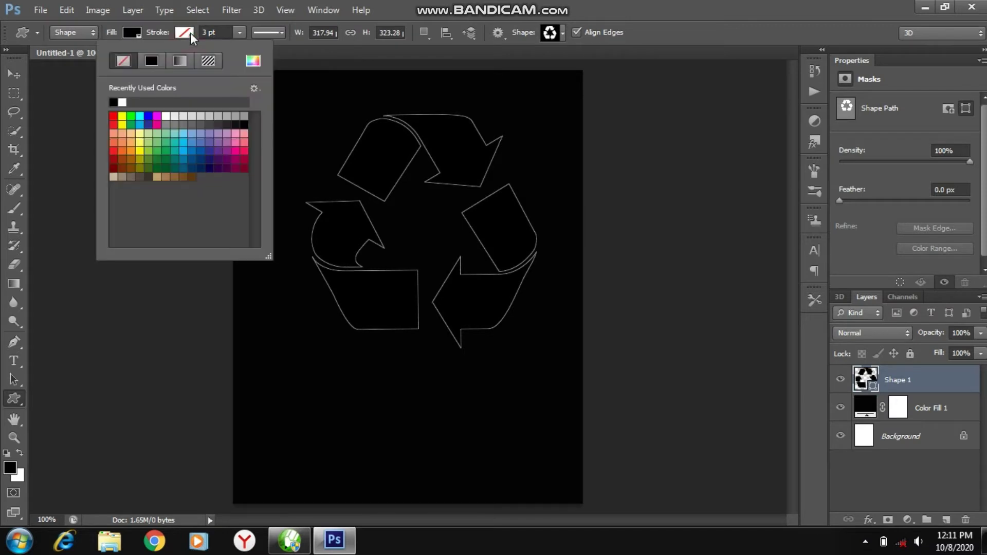
click(113, 102)
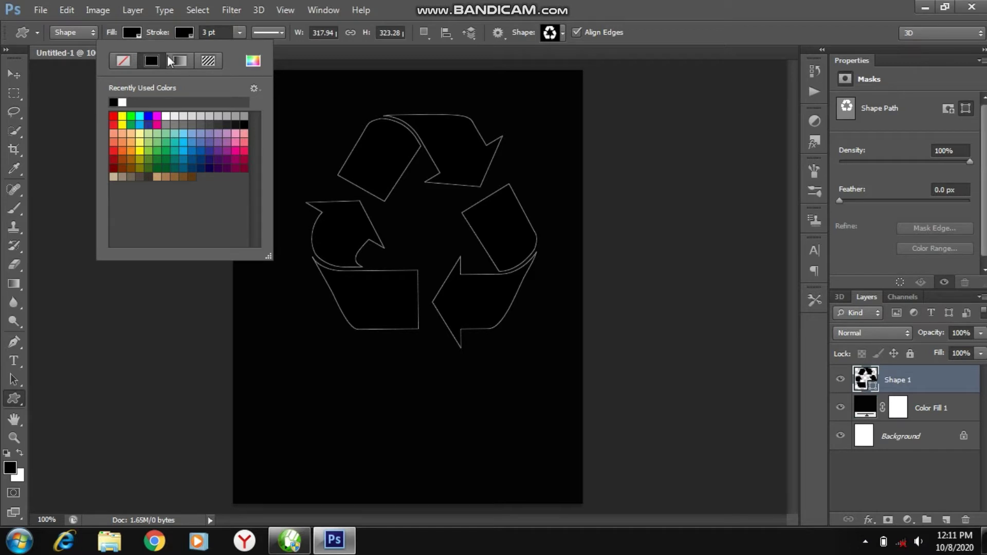
click(14, 74)
drag(409, 199, 388, 188)
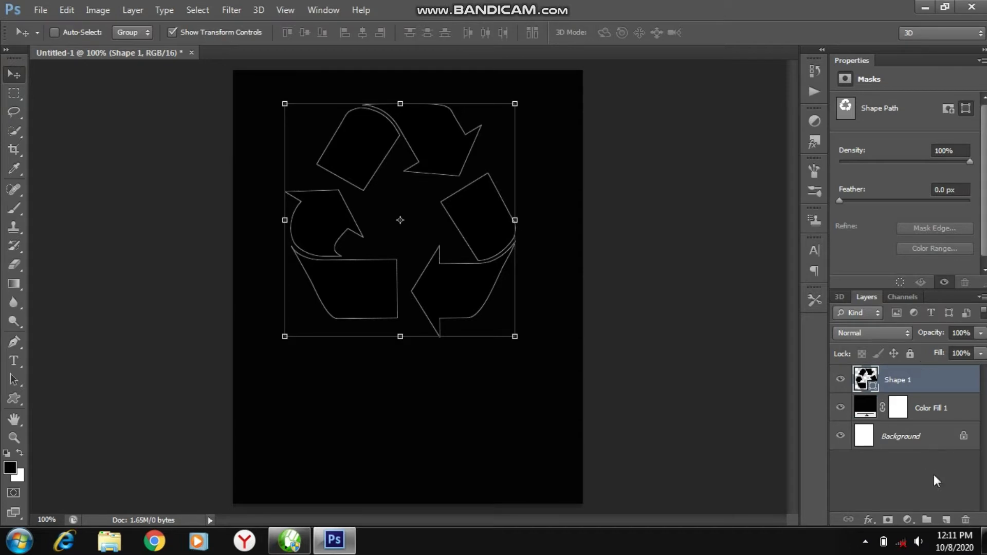
- Add a Gradient Overlay layer style to the recycling shape
click(869, 520)
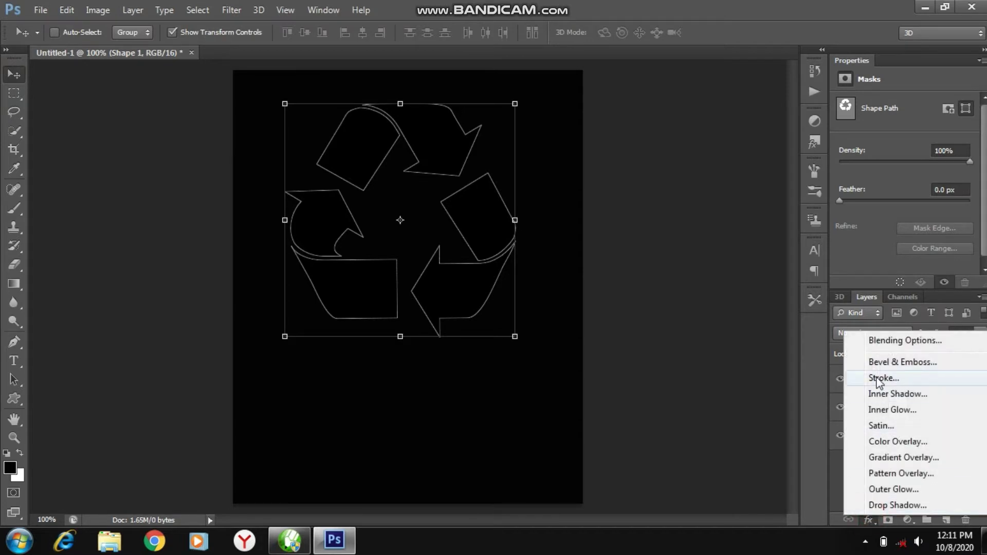
click(892, 341)
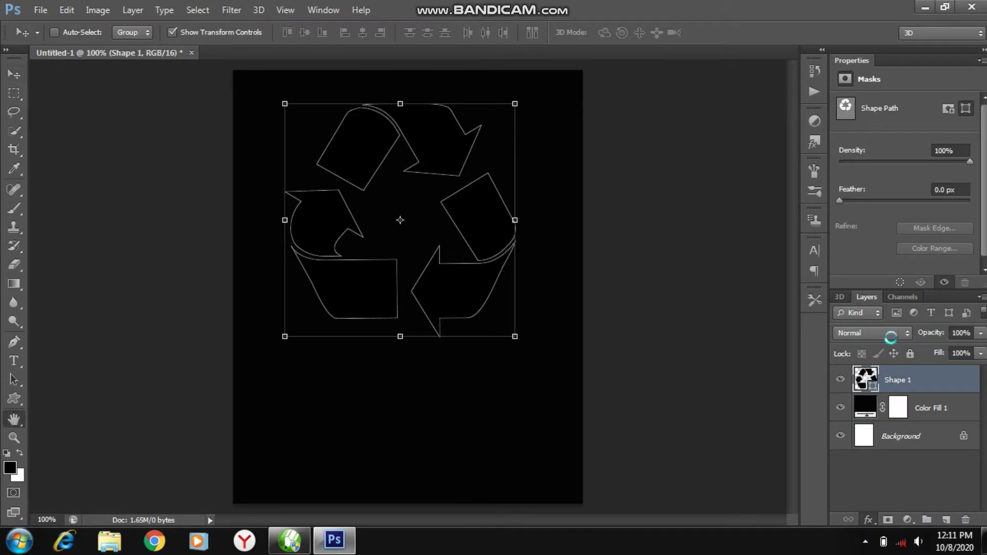
click(608, 228)
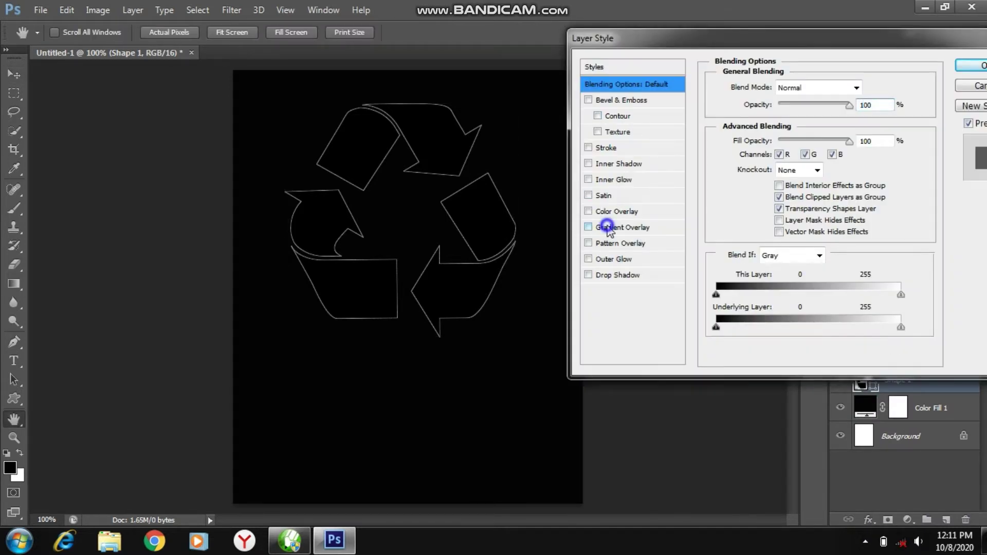
- Change the overlay gradient's white end stop to light cyan #85fbfc
click(810, 119)
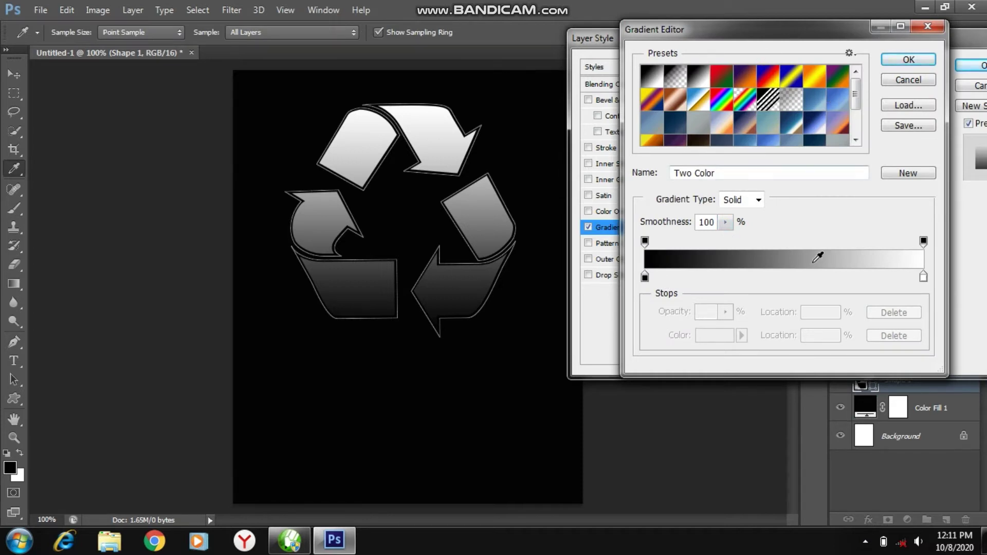
double_click(923, 278)
click(860, 148)
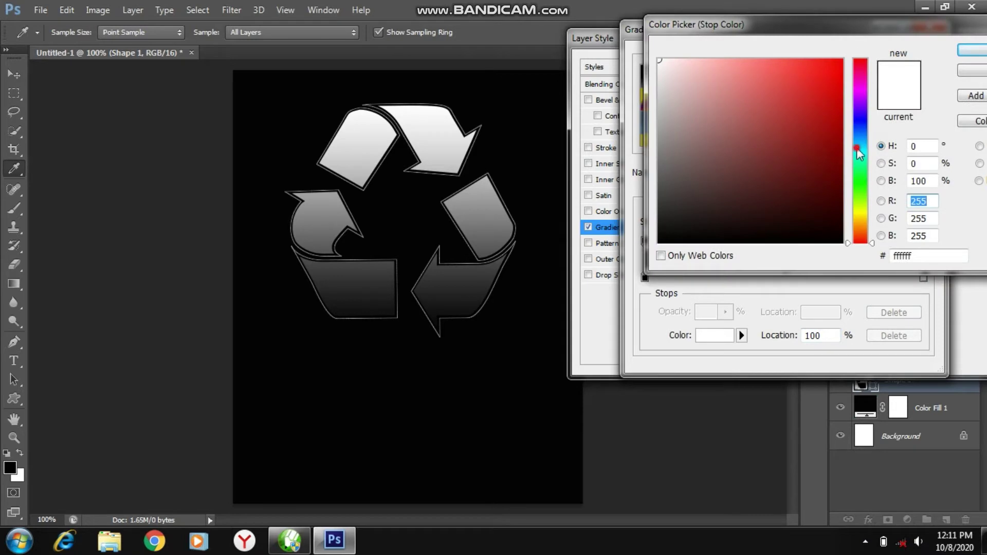
click(837, 62)
click(857, 152)
drag(802, 62, 744, 61)
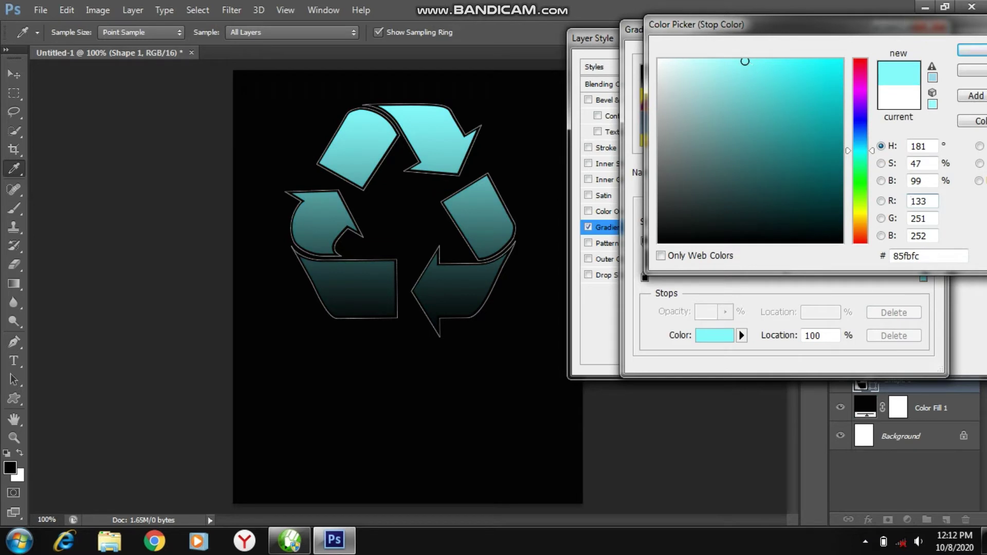
click(972, 50)
- Move the gradient's black stop to 89% and add a second black stop at 12%
drag(647, 278, 895, 278)
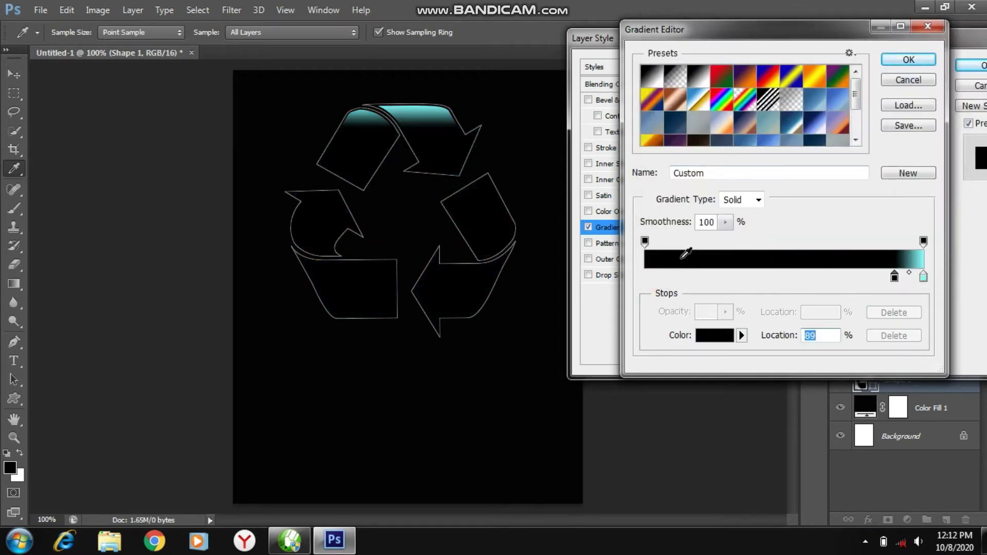
click(656, 276)
double_click(656, 278)
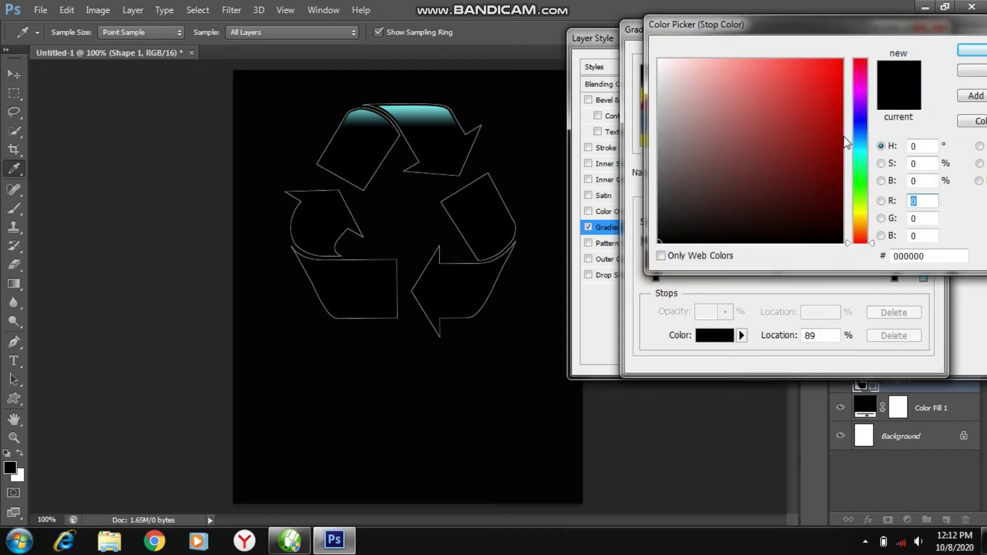
click(970, 50)
drag(656, 278, 677, 278)
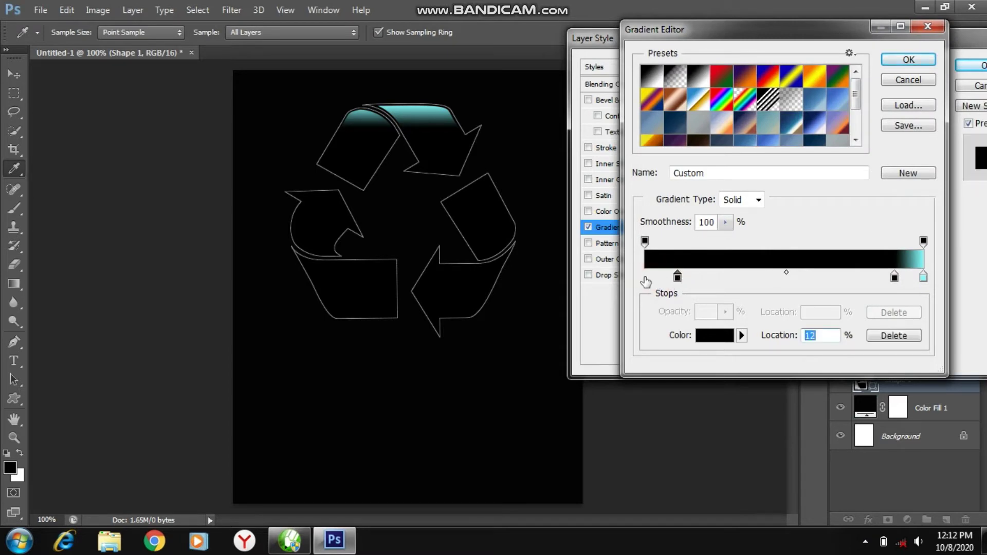
- Add a light cyan colour stop at the very start of the gradient and accept the edited gradient
double_click(644, 279)
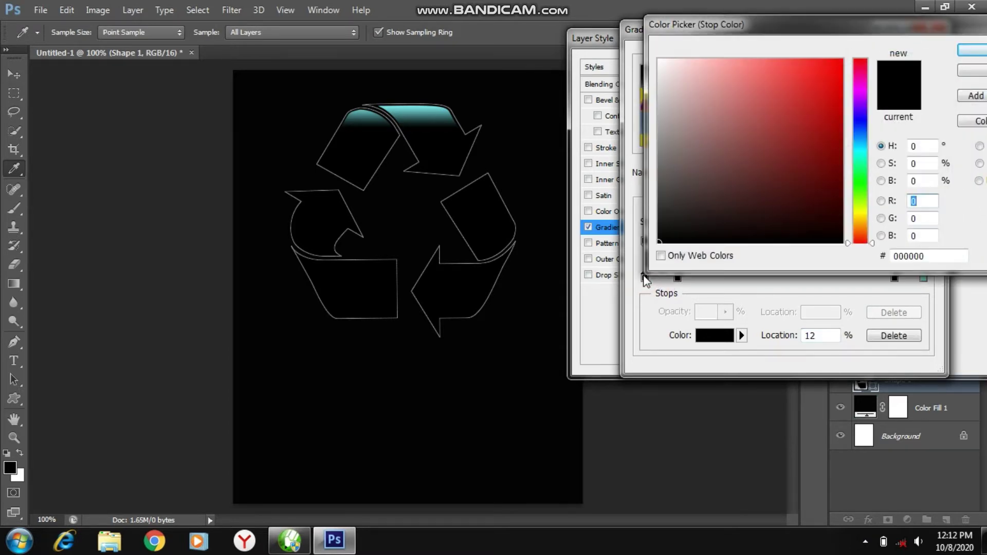
click(860, 149)
drag(800, 74, 736, 62)
click(975, 50)
click(908, 61)
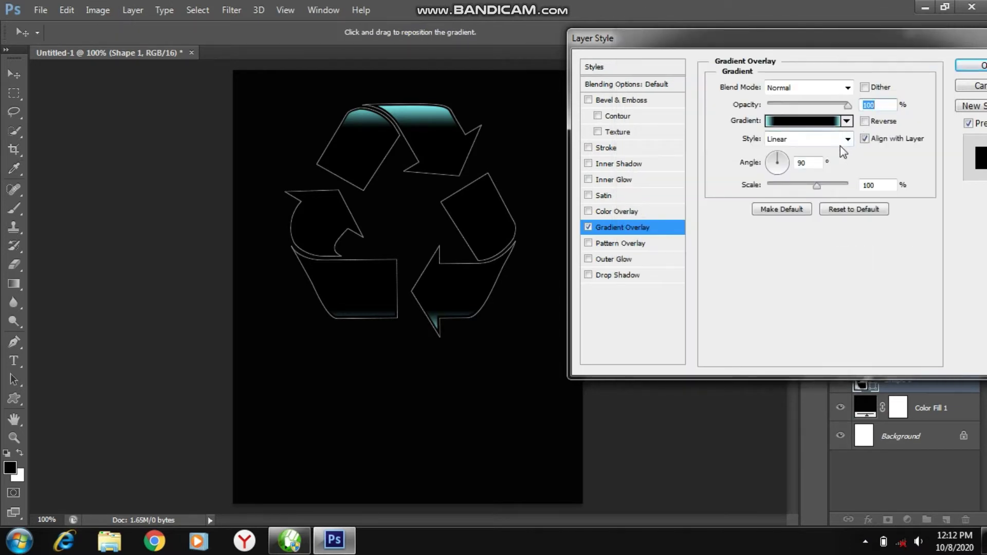
- Set the gradient overlay's style to Angle and apply the layer style
click(846, 139)
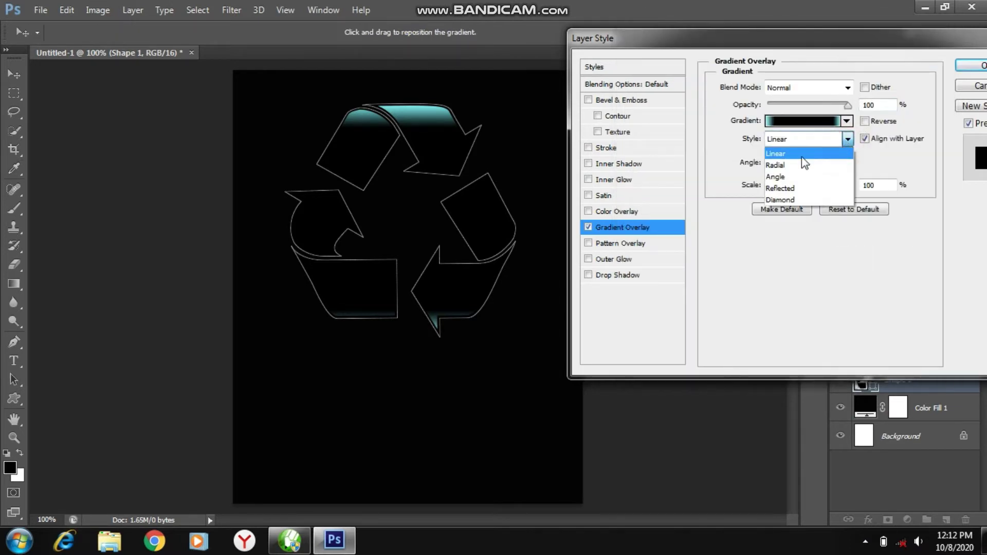
click(779, 176)
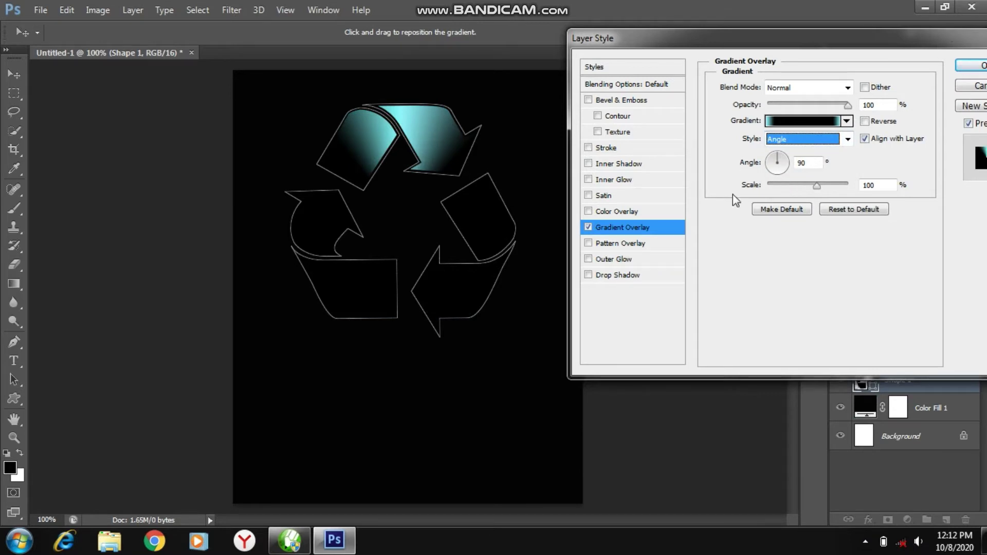
click(977, 65)
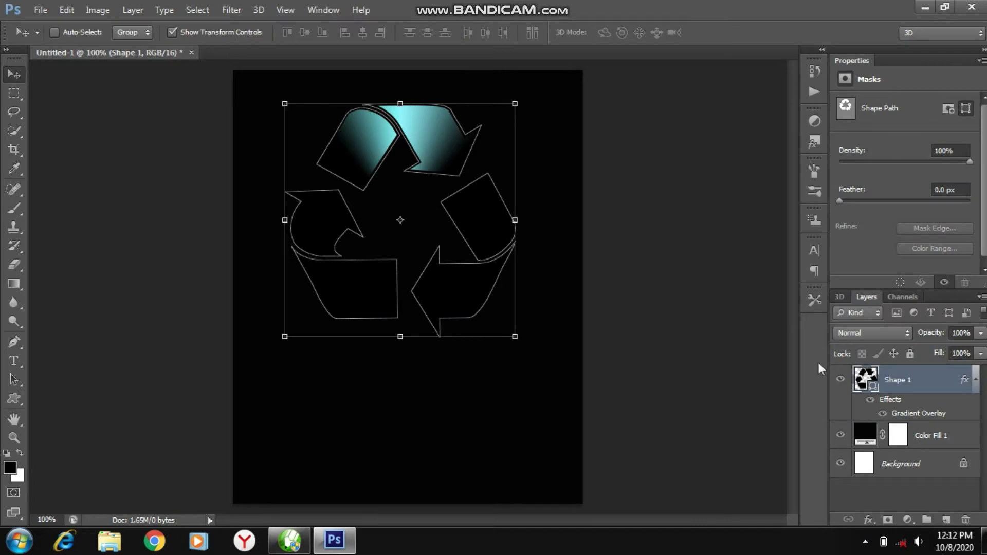
- Add the white text "ECROP TUTORI" in Wide Latin, 48 pt, below the recycling shape
click(14, 361)
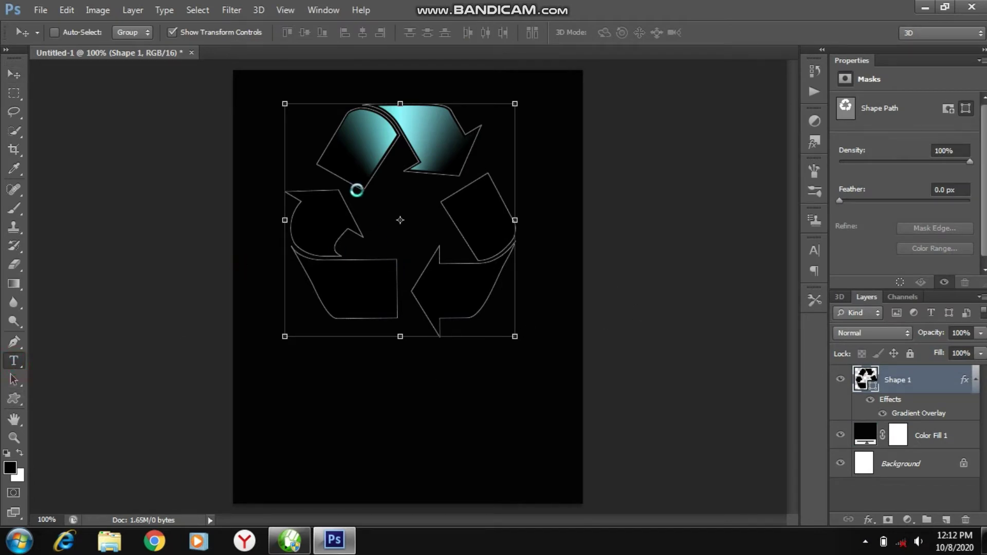
click(274, 397)
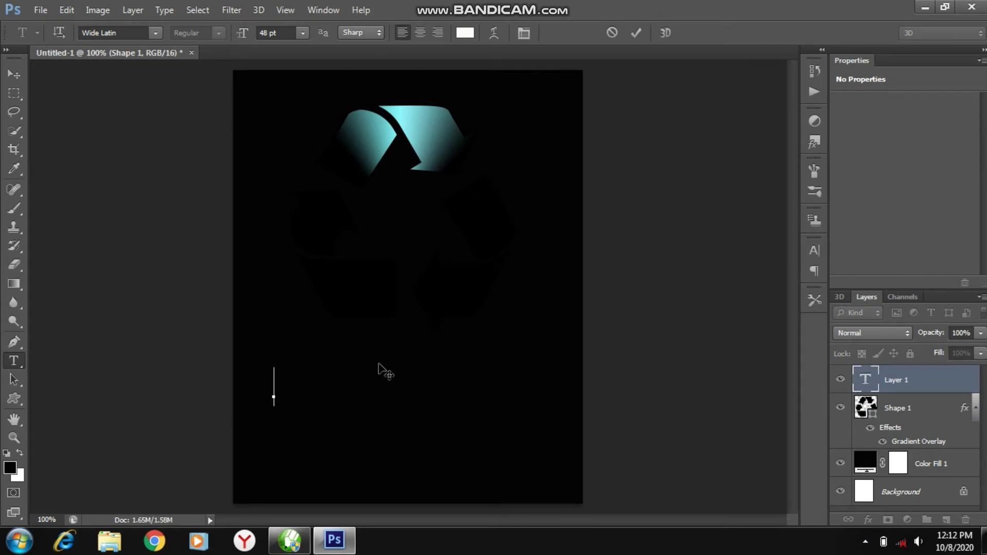
text(ECROP TEC)
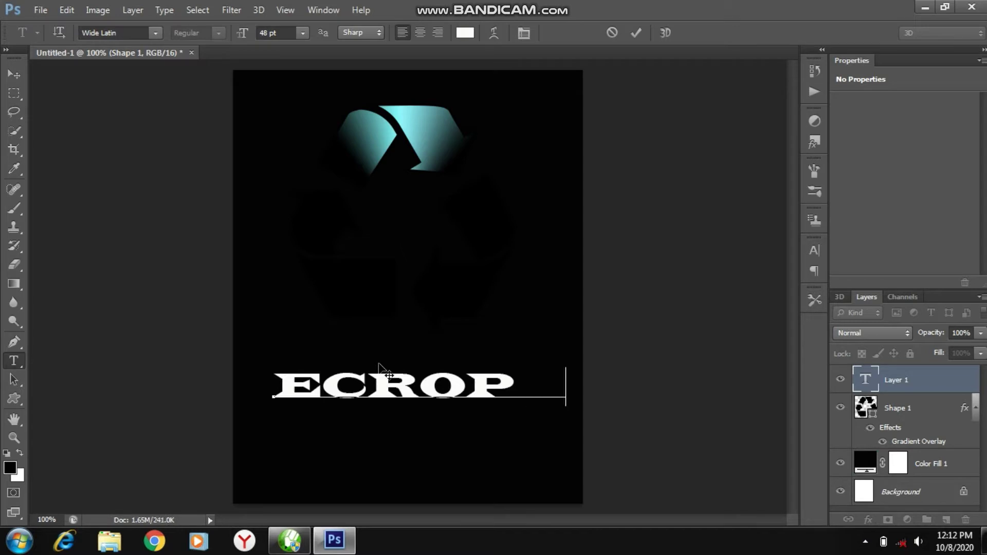
key(BackSpace)
key(BackSpace)
key(BackSpace)
text(TC)
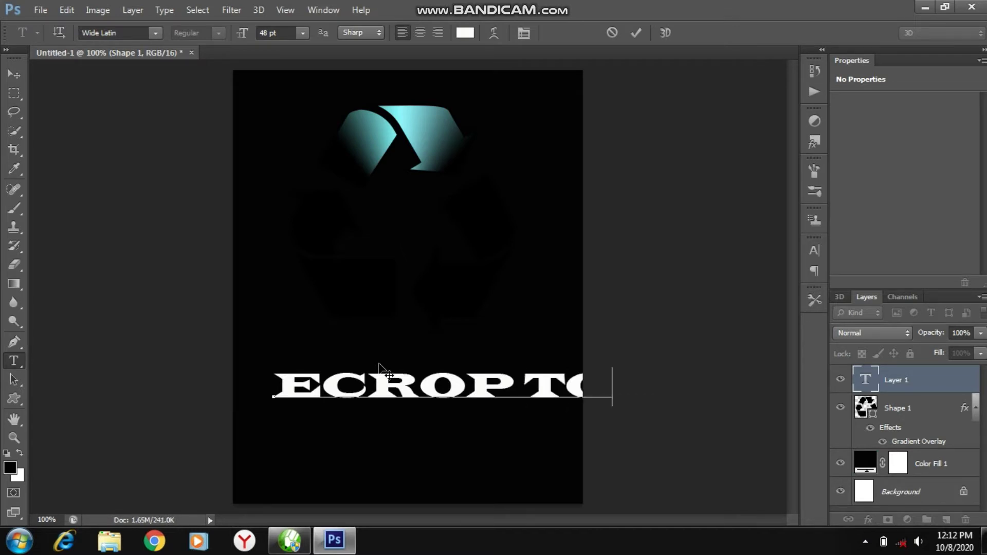
key(BackSpace)
text(URNER)
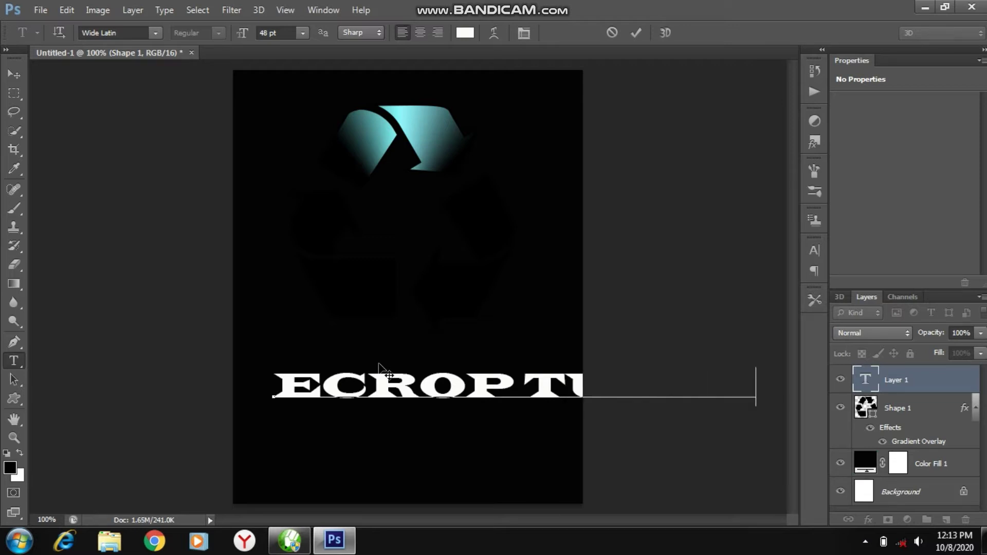
key(BackSpace)
click(635, 32)
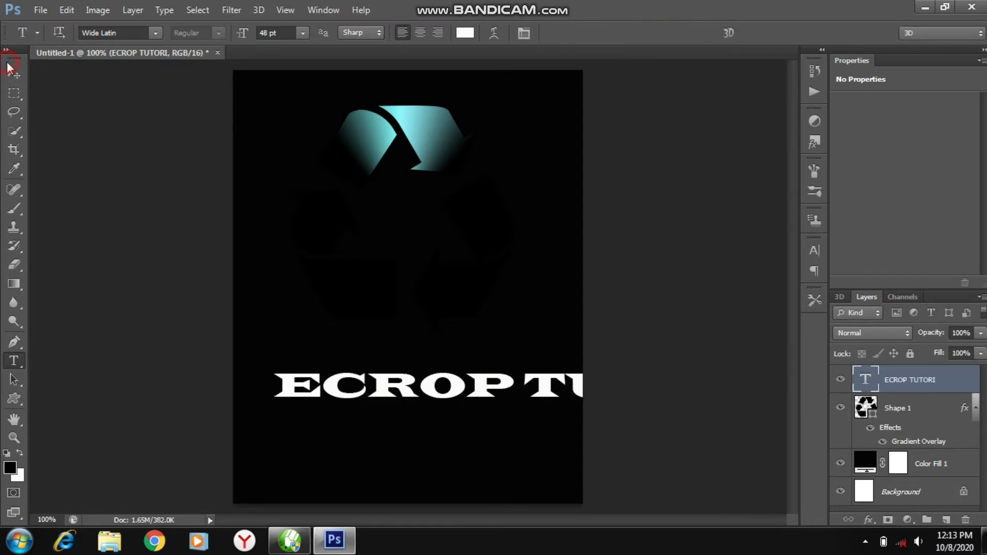
- Scale the "ECROP TUTORI" text to about 56% width and 83% height so it fits within the canvas
click(14, 75)
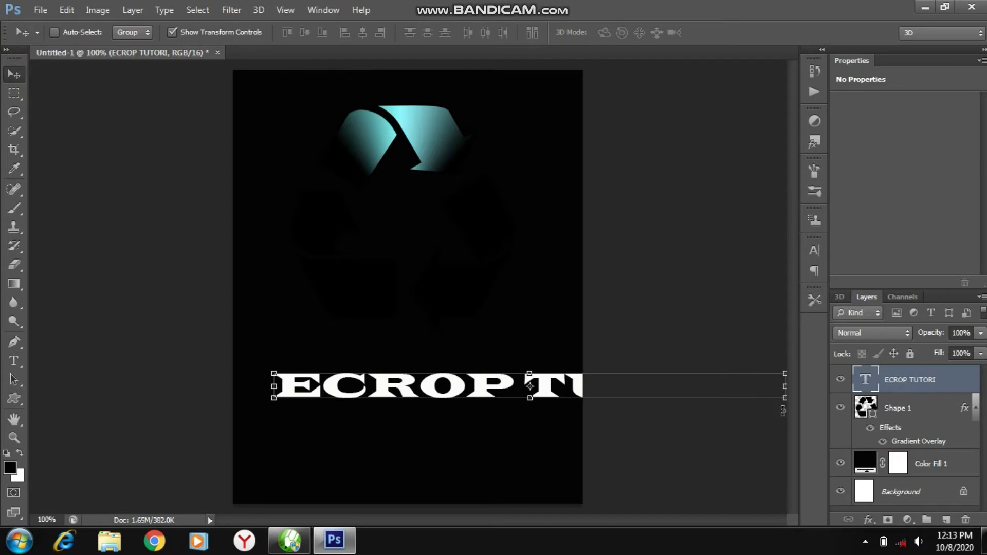
drag(782, 373, 545, 377)
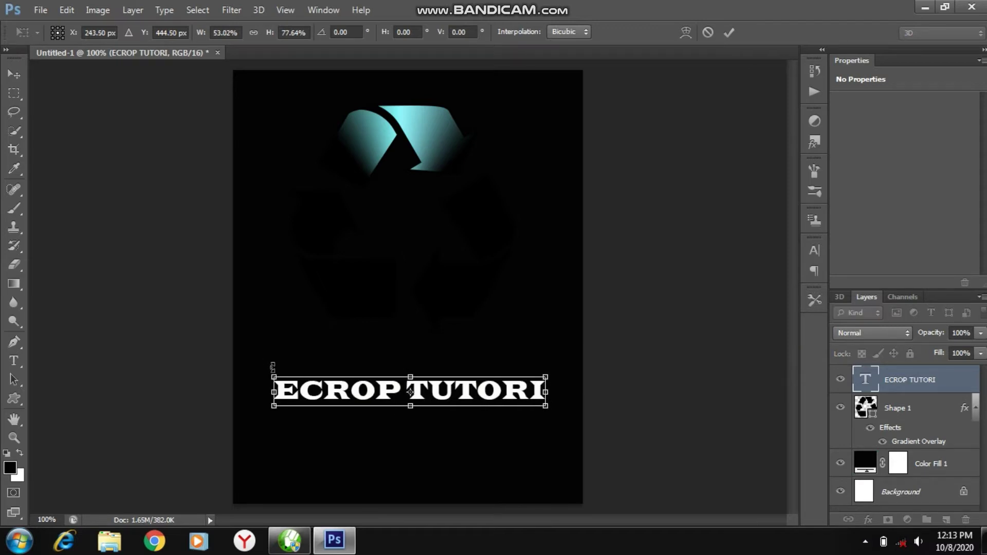
drag(272, 376, 257, 374)
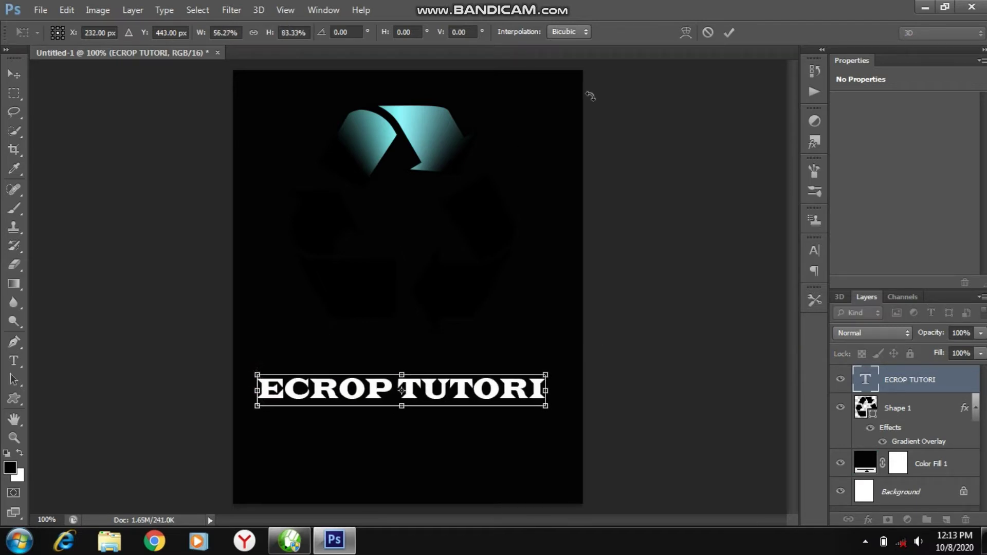
click(731, 33)
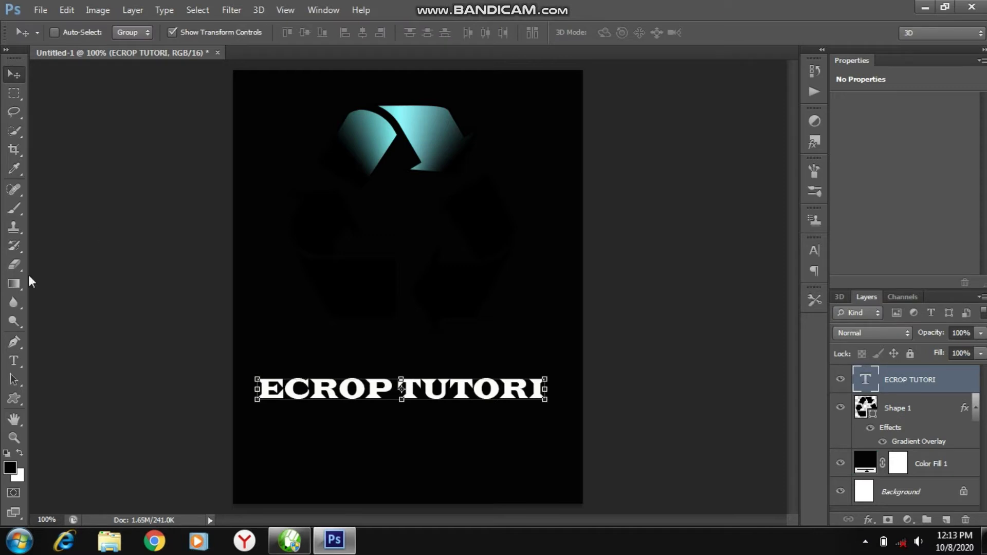
- Extend the text below the recycling shape to read "ECROP TUTORIAL"
click(14, 361)
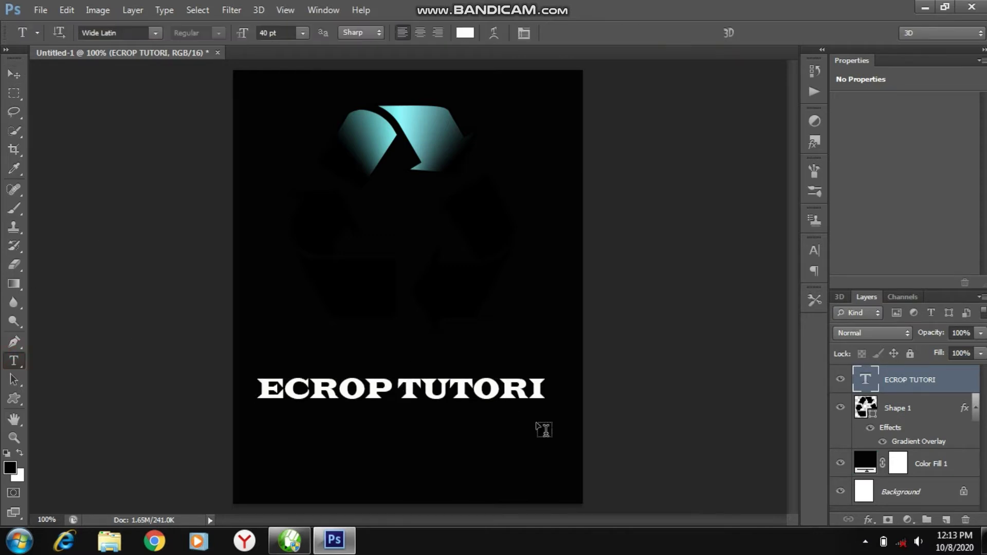
click(546, 389)
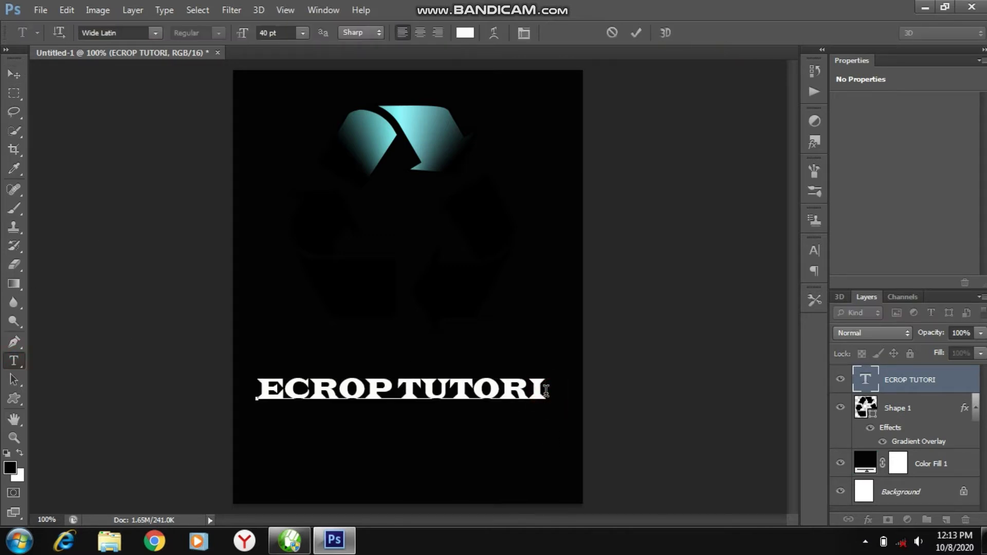
text(AL)
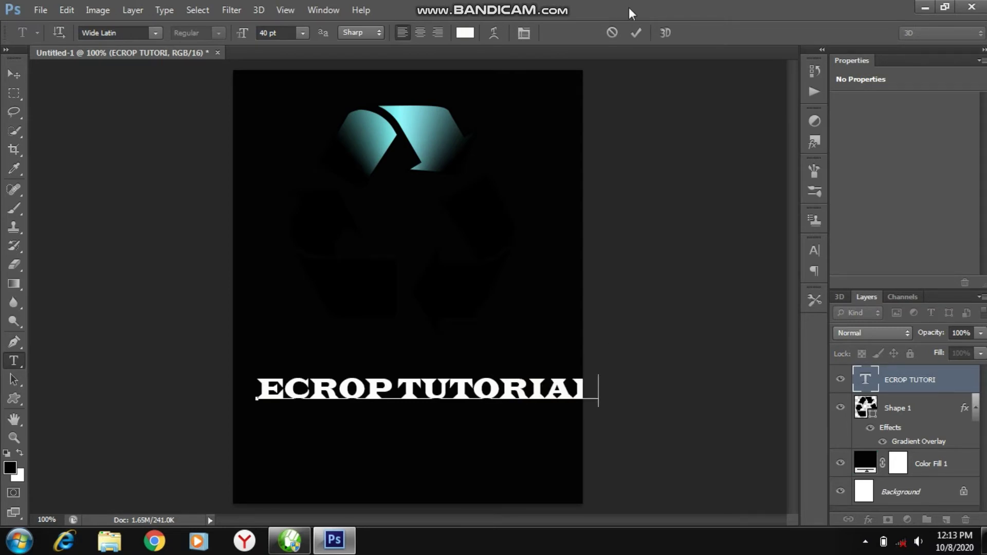
click(636, 32)
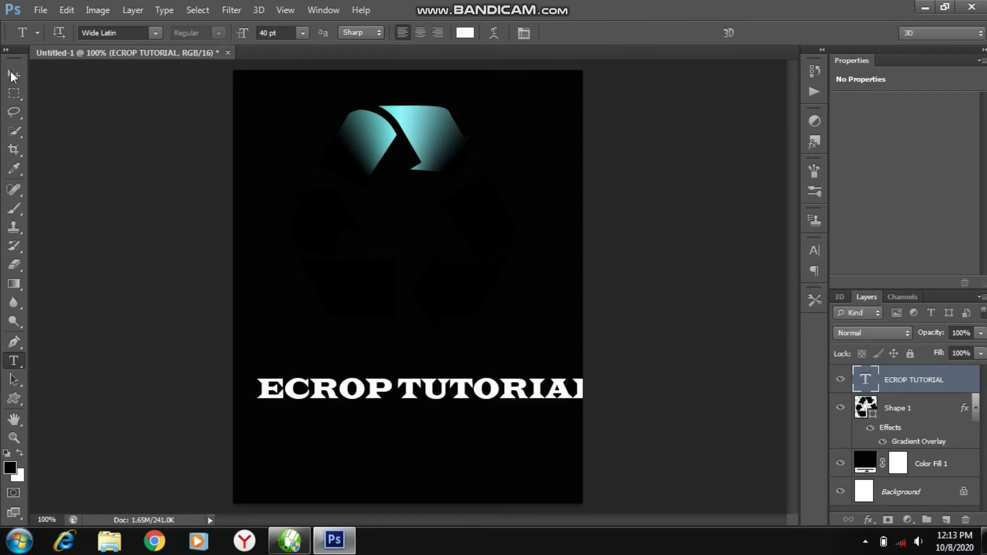
- Scale the "ECROP TUTORIAL" text to about 90% width and 89% height so it fits within the canvas
click(14, 75)
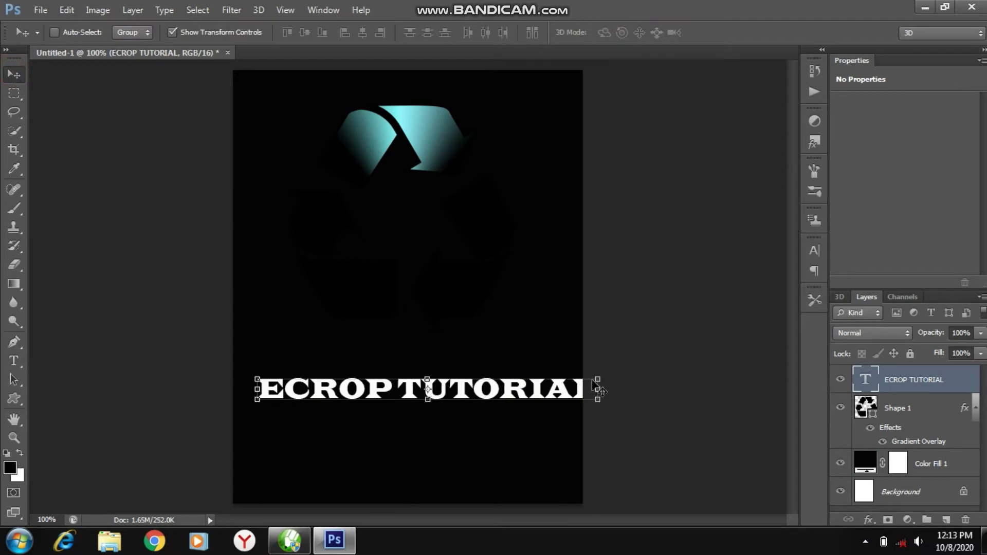
drag(601, 378, 560, 385)
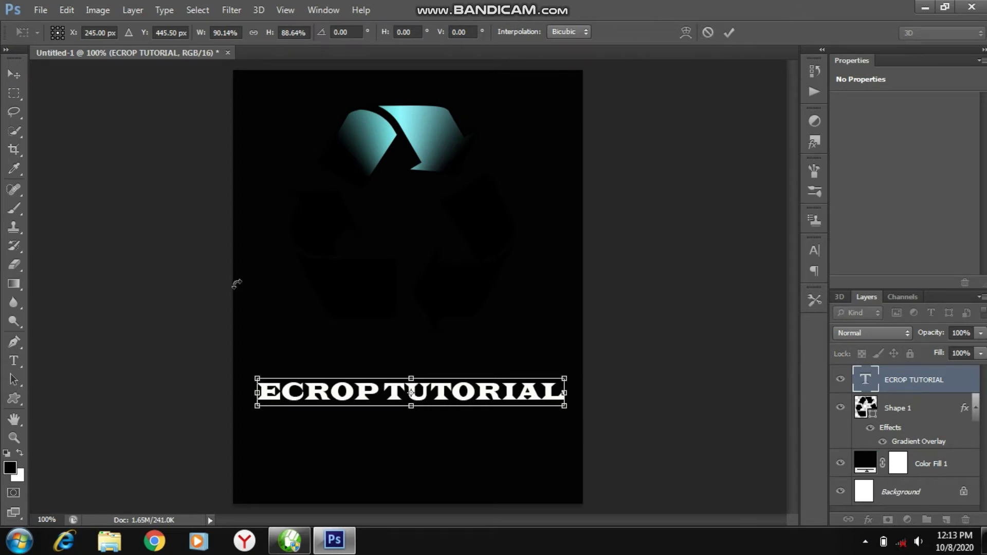
click(729, 32)
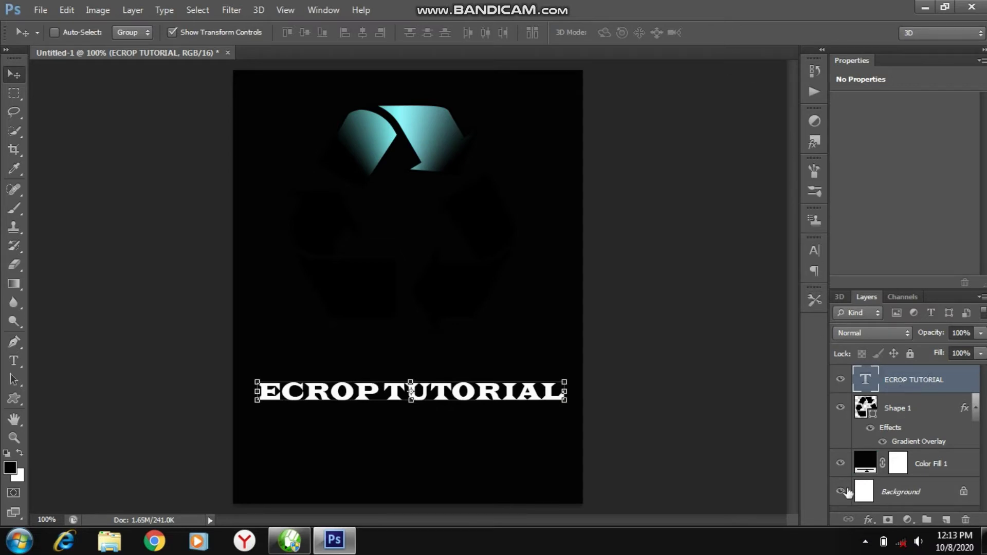
- Add a Gradient Overlay effect to the "ECROP TUTORIAL" text layer
click(869, 519)
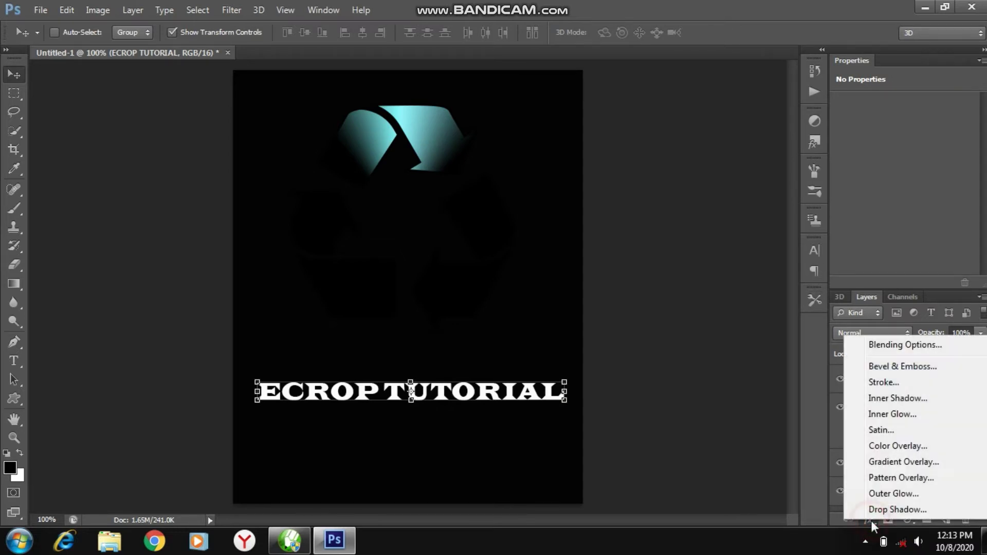
click(896, 344)
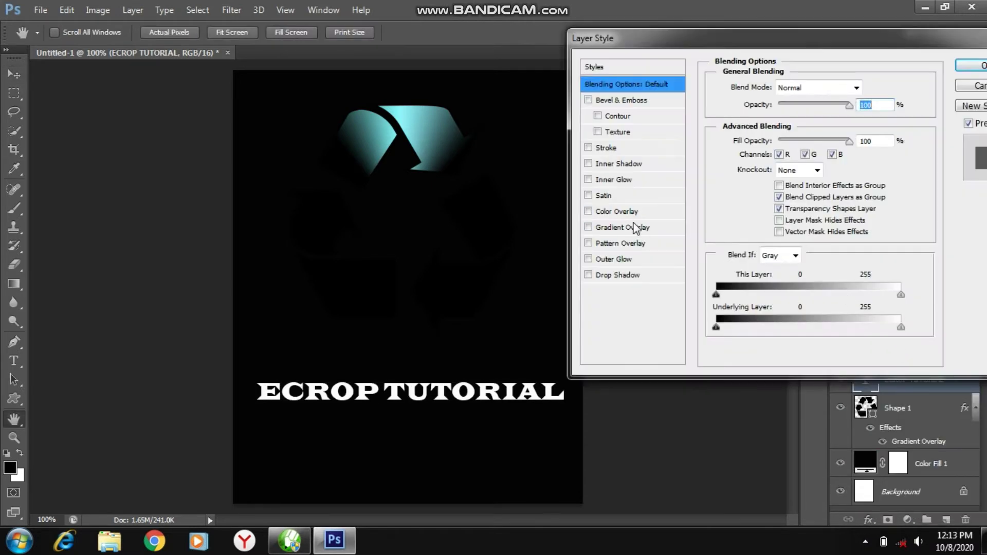
click(627, 227)
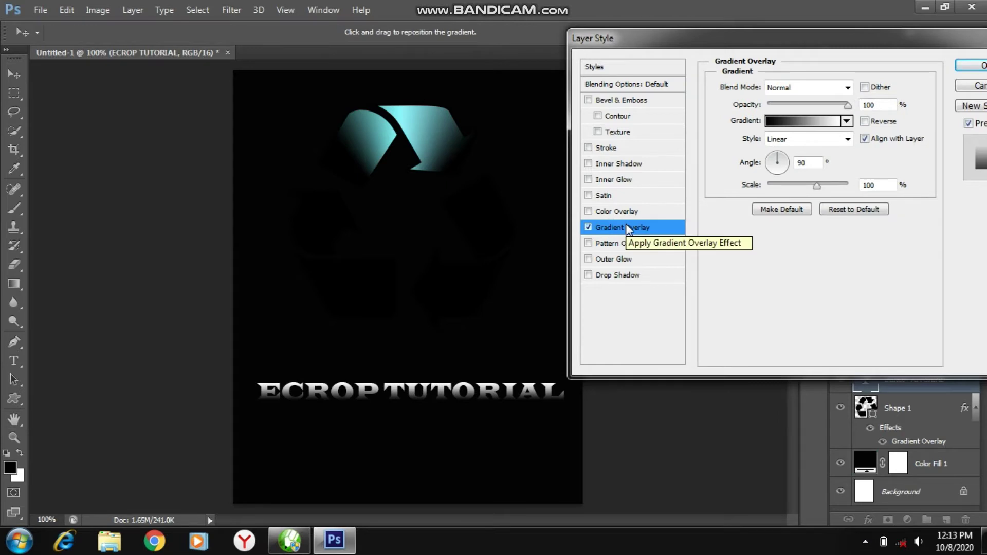
- Edit the text's overlay gradient, setting its end colour stop to light cyan #84f9fa
click(799, 123)
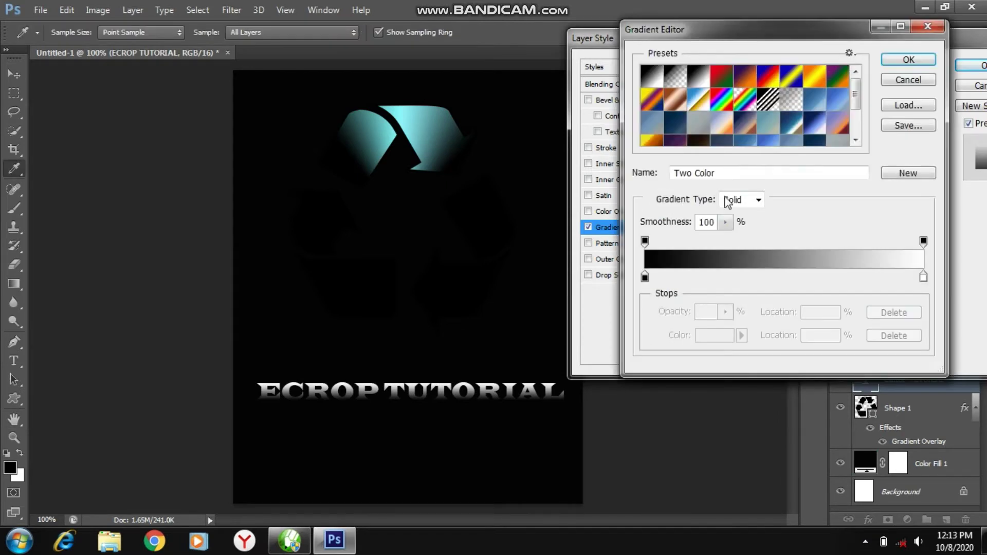
double_click(924, 278)
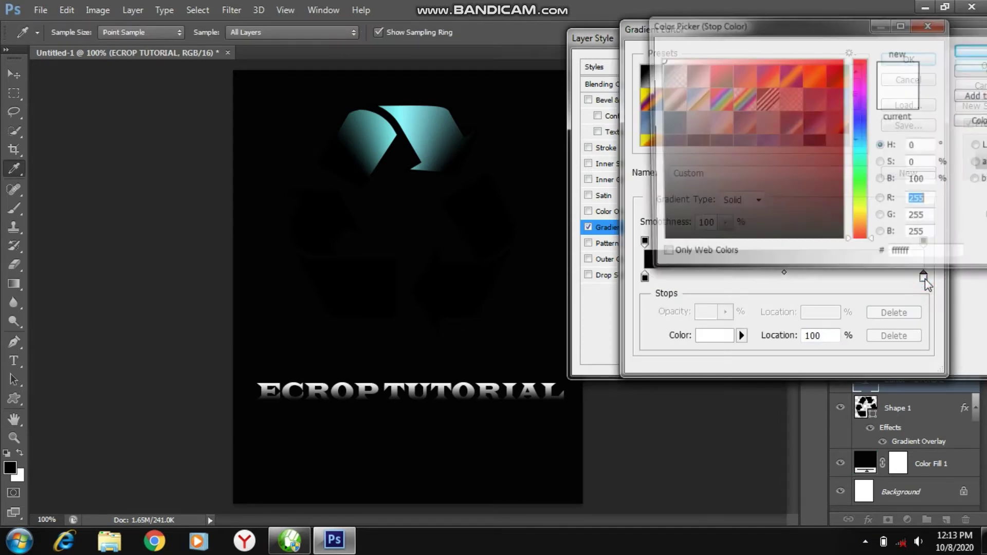
click(857, 157)
click(857, 144)
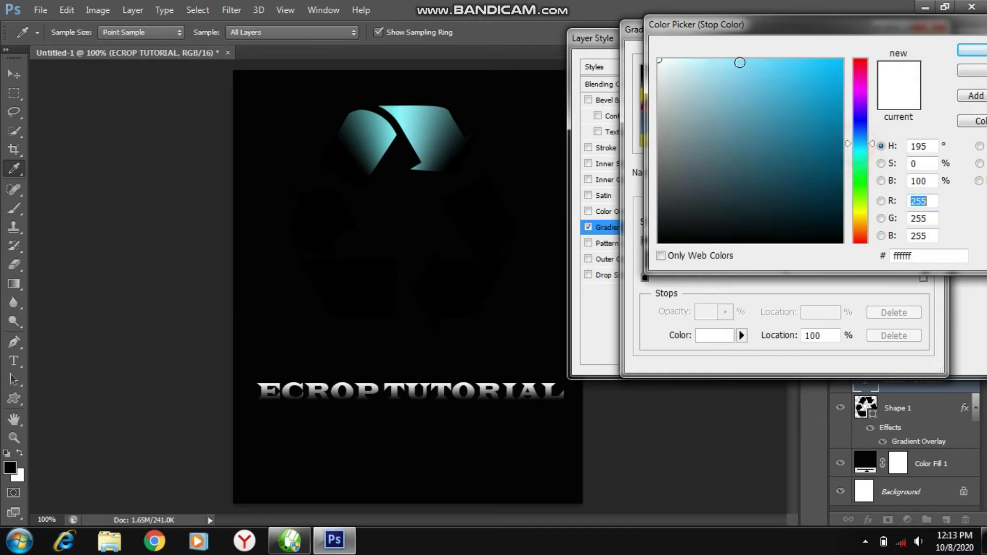
click(857, 150)
drag(736, 63, 745, 63)
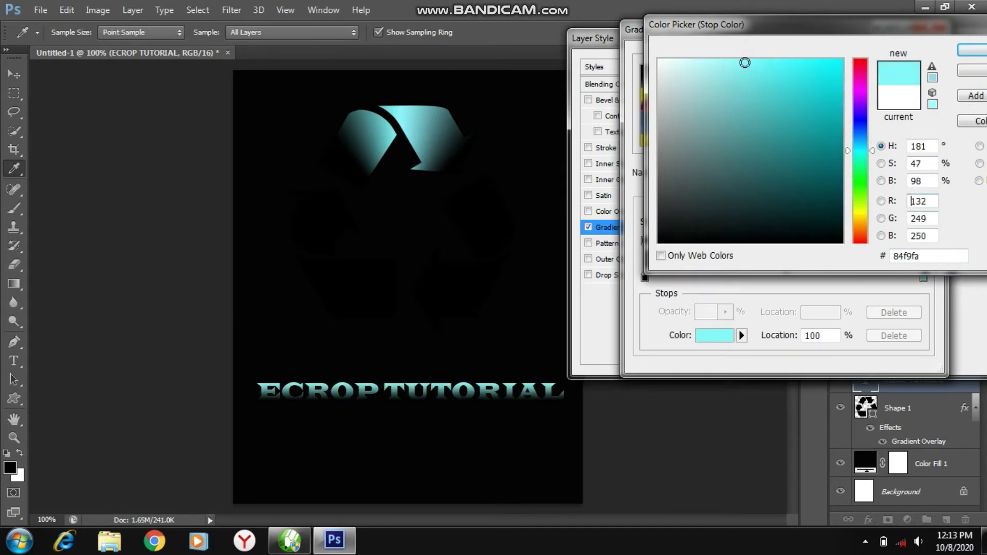
click(967, 53)
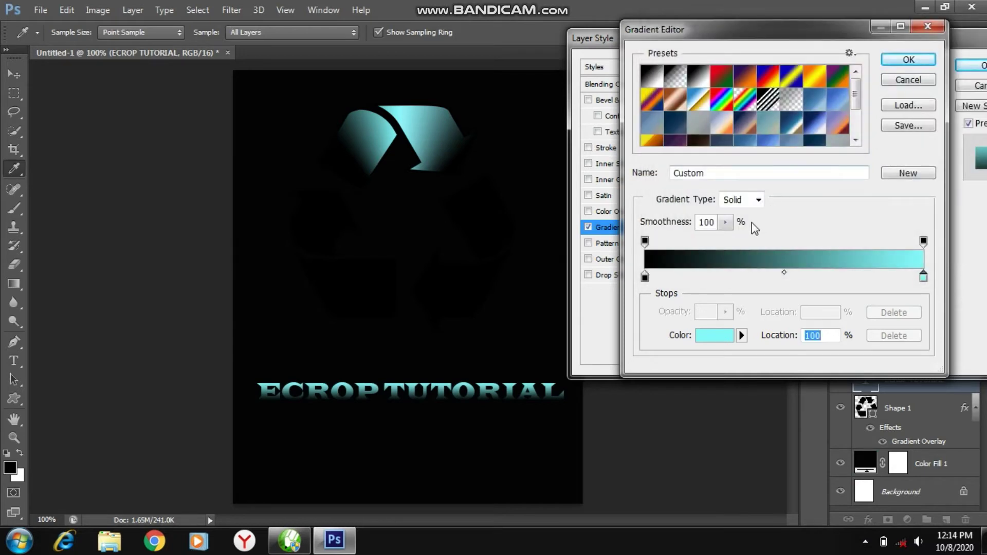
- Move the gradient's black start stop to 71% and add another black stop at about 15%
drag(644, 278, 846, 288)
click(651, 277)
double_click(652, 278)
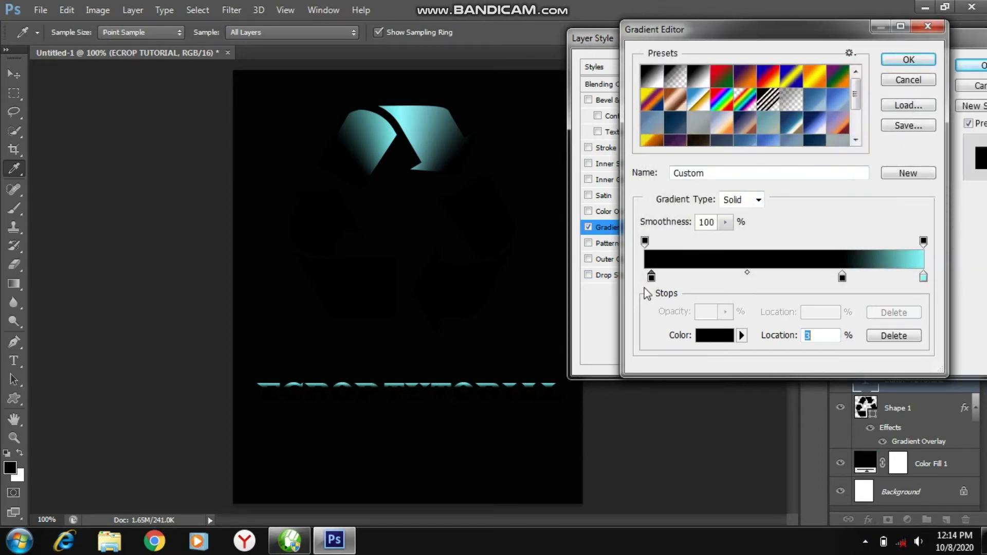
click(652, 279)
drag(651, 279, 685, 278)
- Add a light cyan colour stop at the 0% location of the text's gradient
click(644, 280)
double_click(644, 278)
click(861, 153)
click(735, 64)
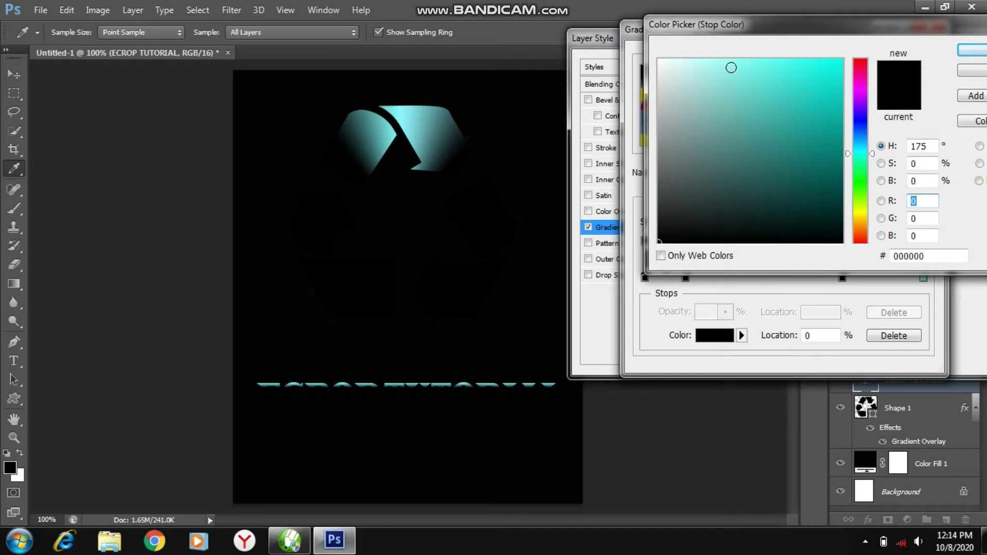
click(976, 54)
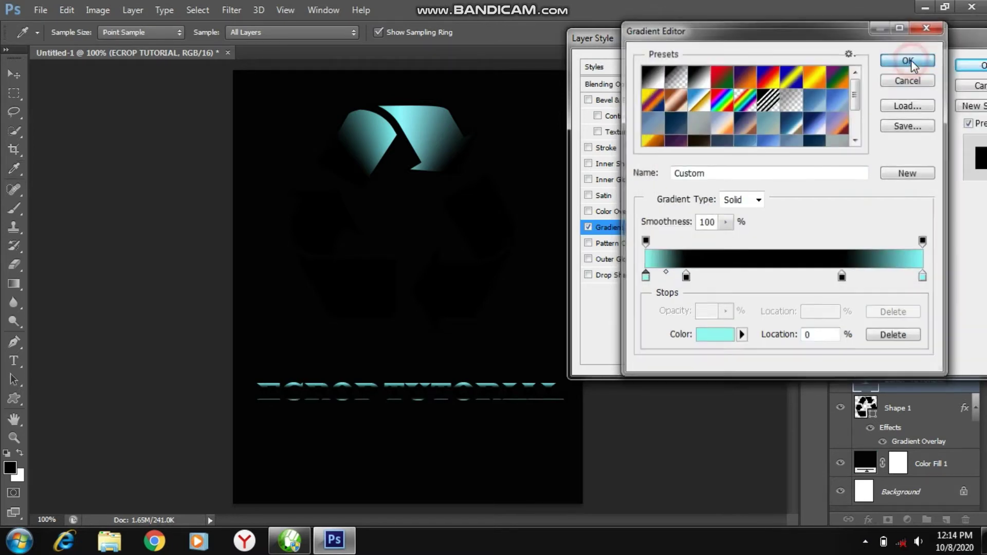
- Accept the edited gradient and set the text's gradient overlay style to Angle
click(909, 59)
click(847, 139)
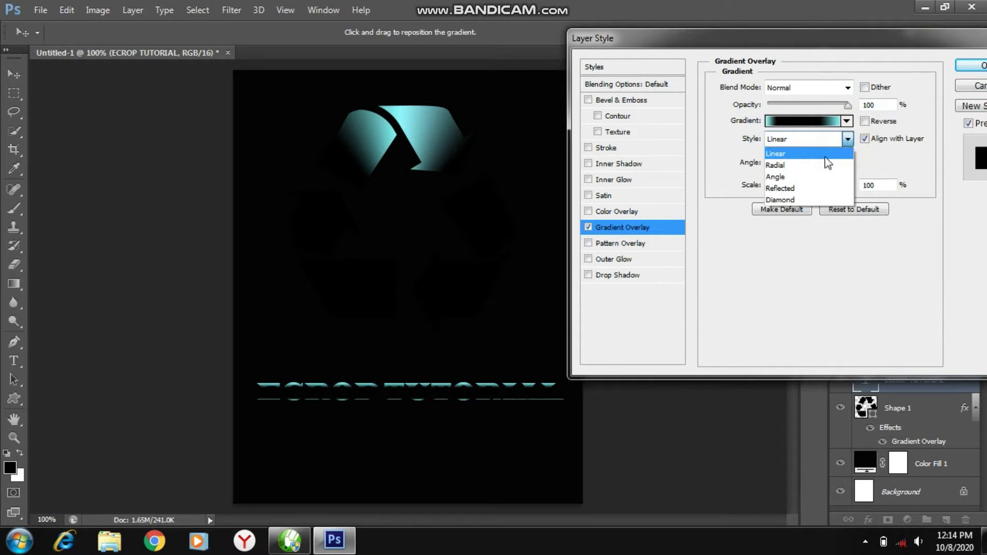
click(800, 184)
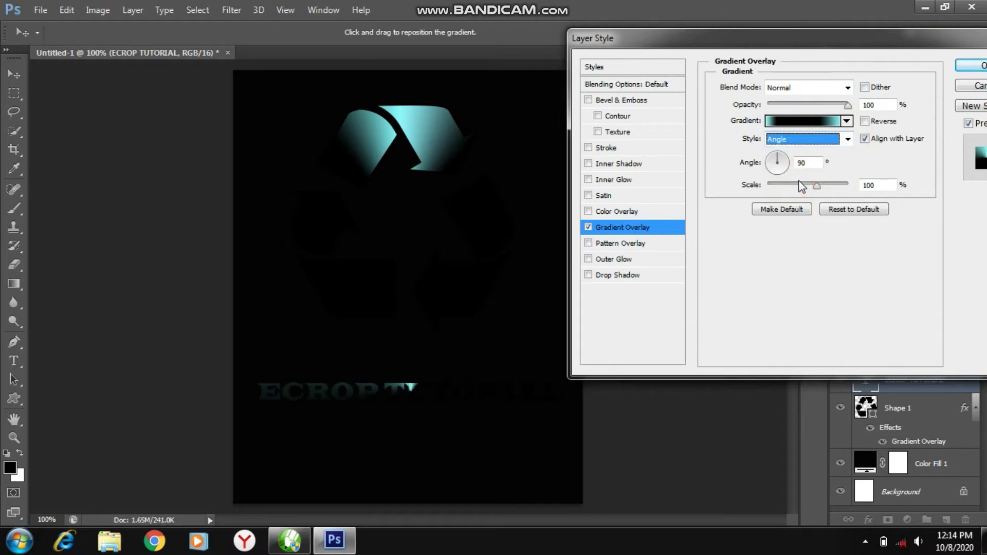
- Shift the gradient's first black stop to about 16%, set the last colour midpoint to 7%, and apply the layer style
click(804, 122)
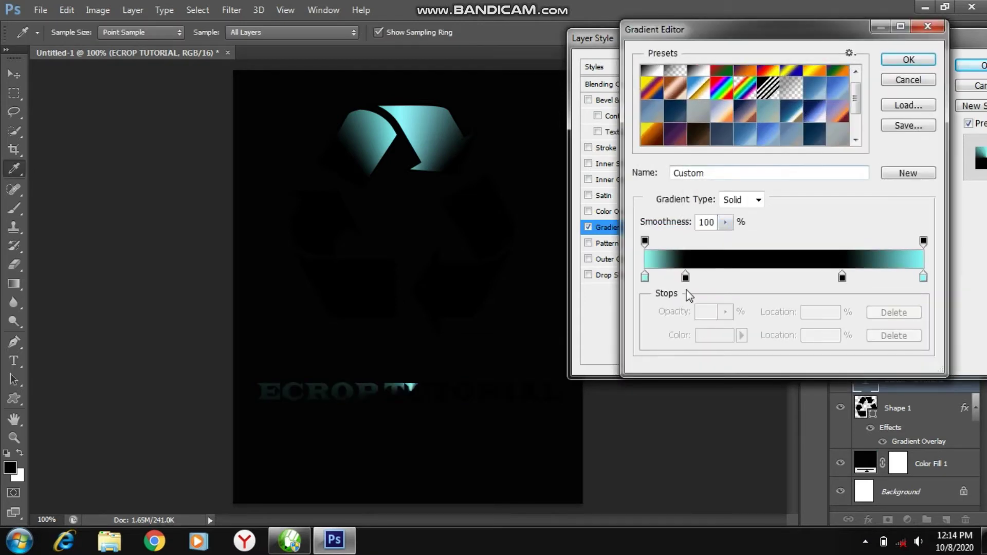
drag(685, 279, 690, 281)
click(843, 279)
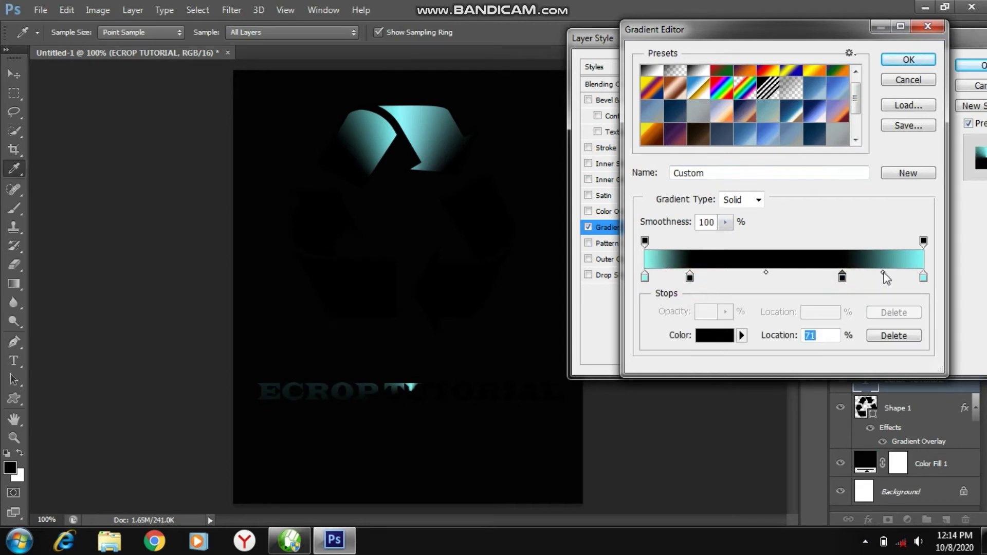
drag(884, 274, 850, 274)
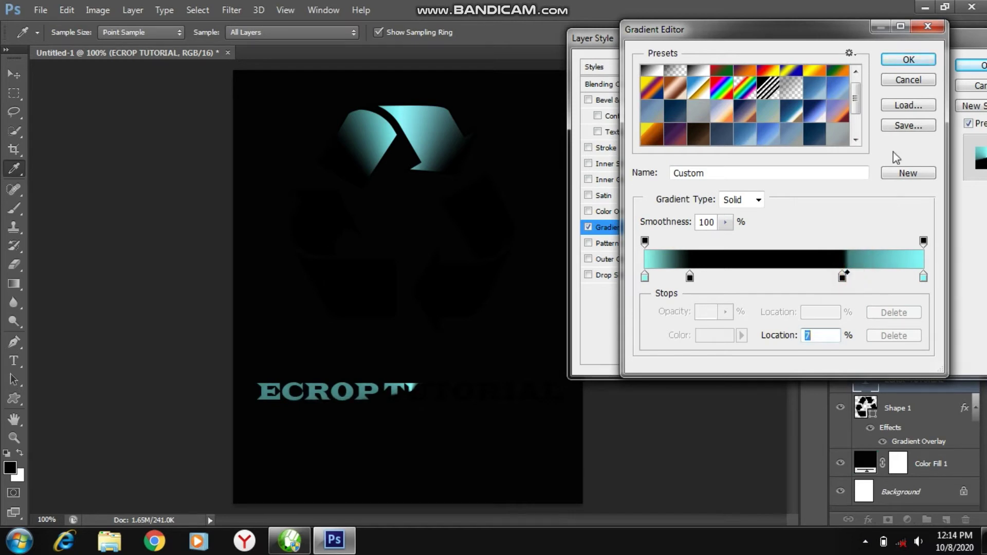
click(905, 60)
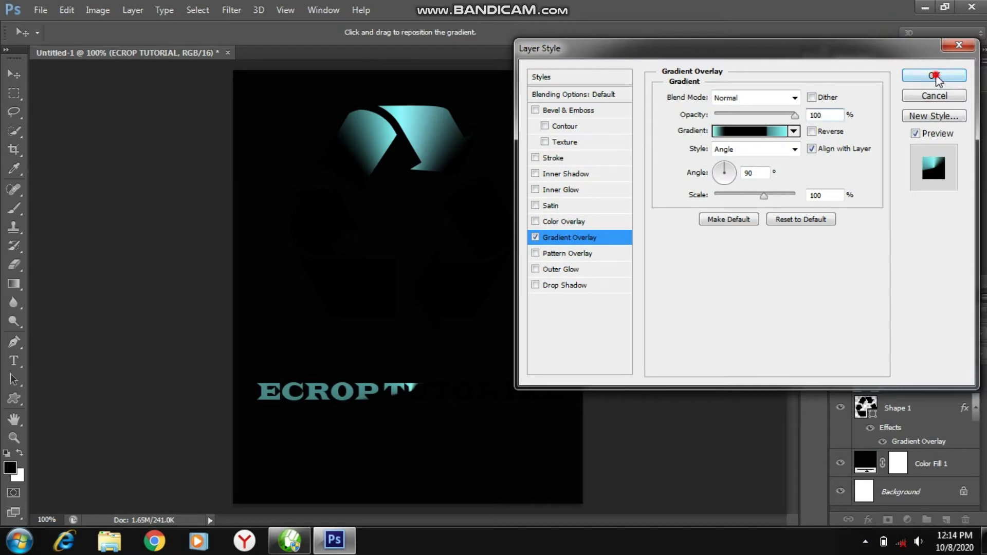
click(935, 76)
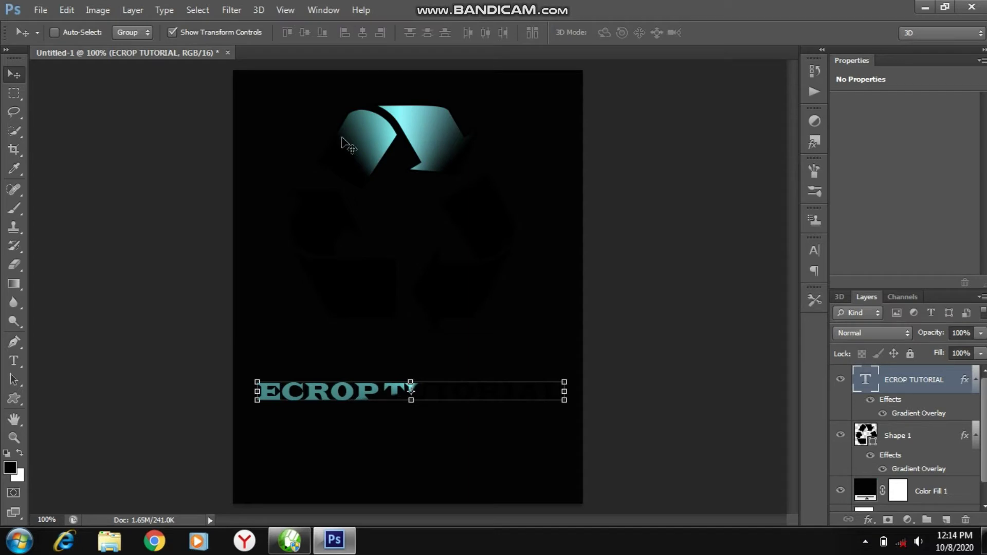
- Show the Timeline and create a video timeline for the document
click(324, 10)
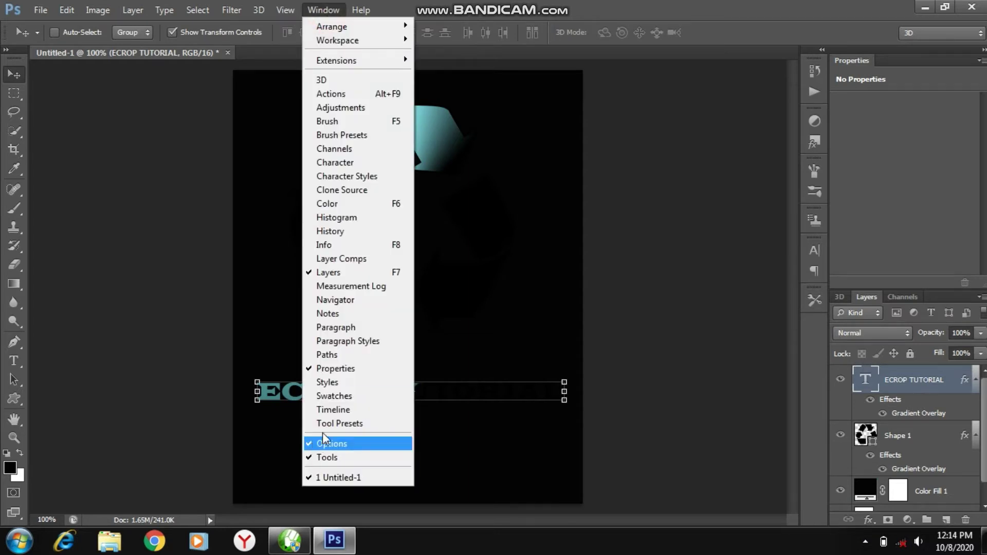
click(341, 408)
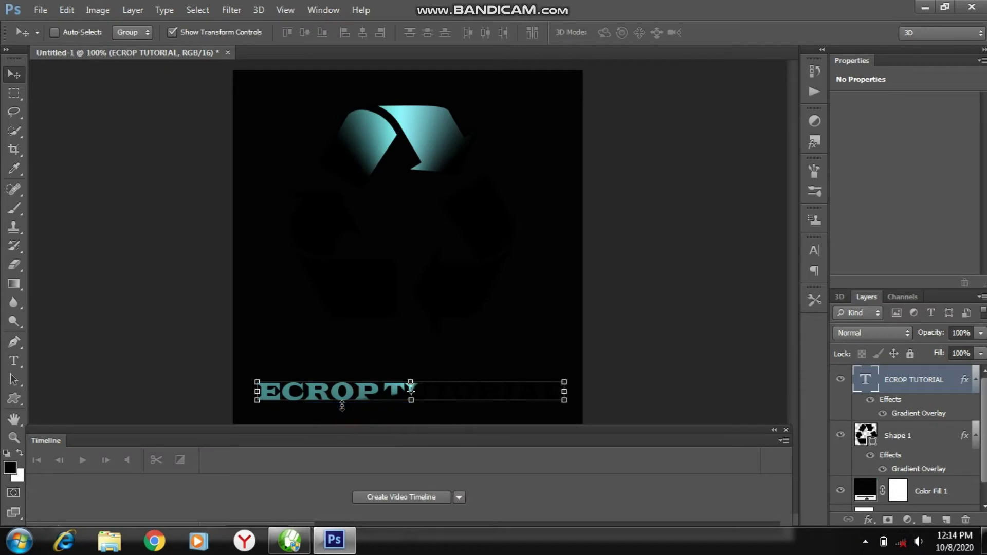
click(399, 498)
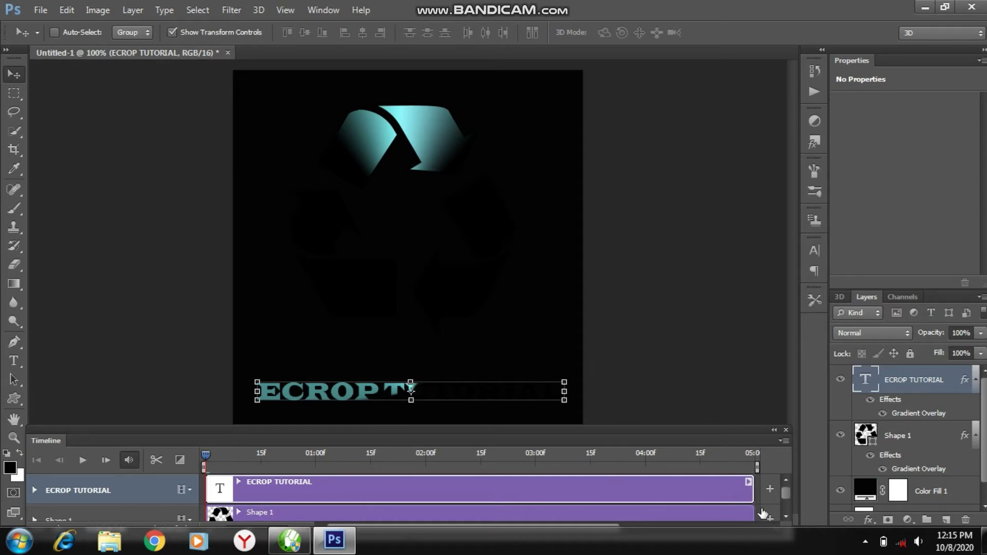
- Enable keyframe animation for the Style property of Shape 1 at the start of the timeline
click(788, 514)
click(789, 514)
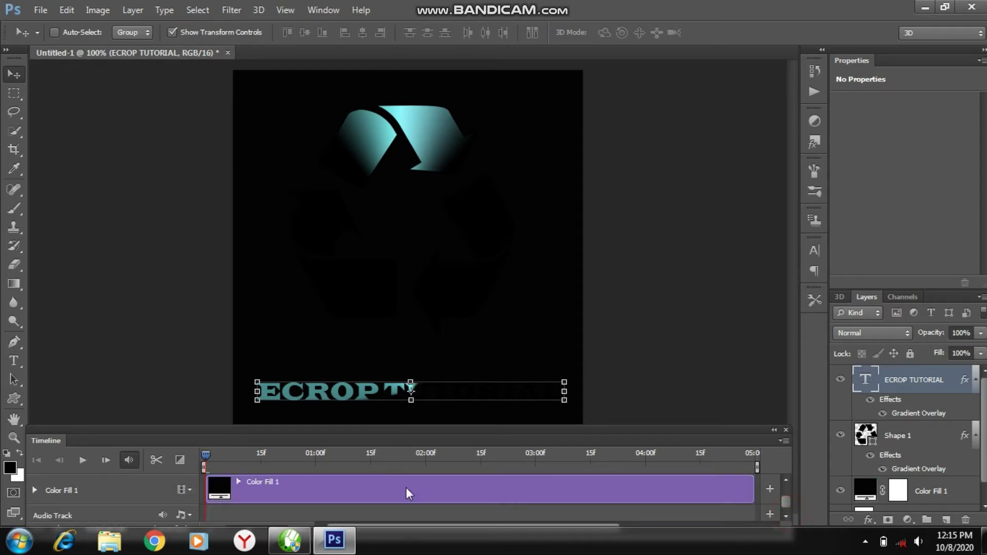
click(788, 481)
click(788, 480)
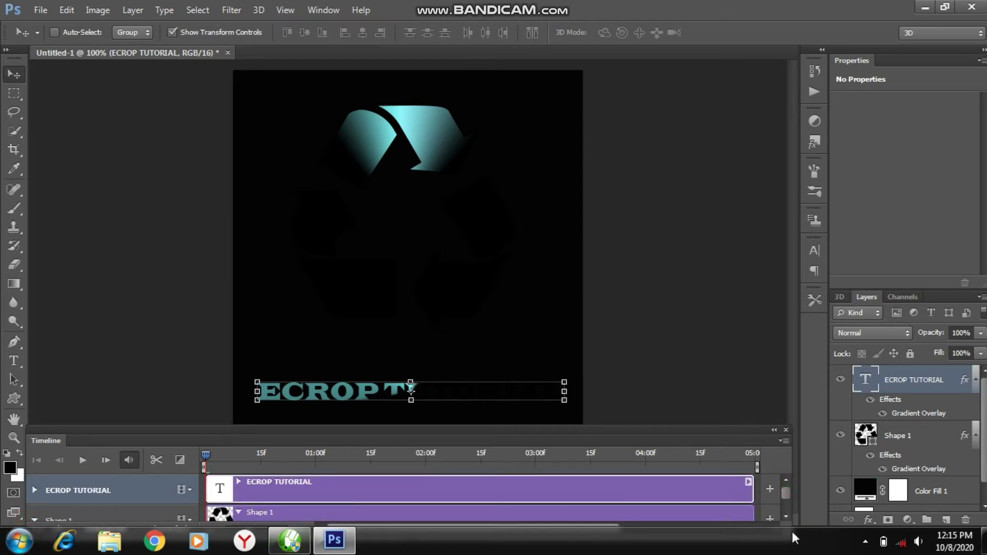
click(788, 514)
click(788, 514)
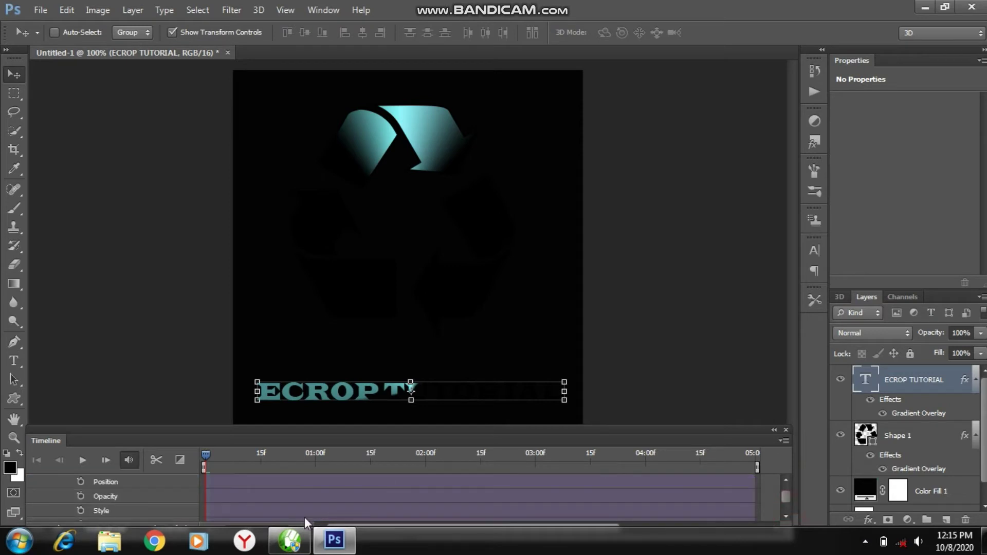
click(79, 511)
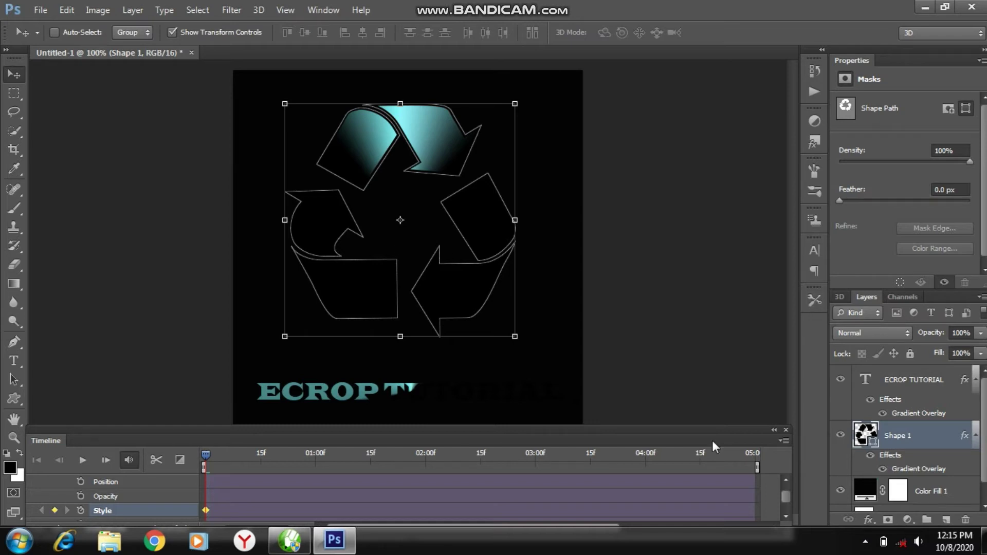
- Set the angle of Shape 1's gradient overlay to -21° and apply the layer style
double_click(918, 469)
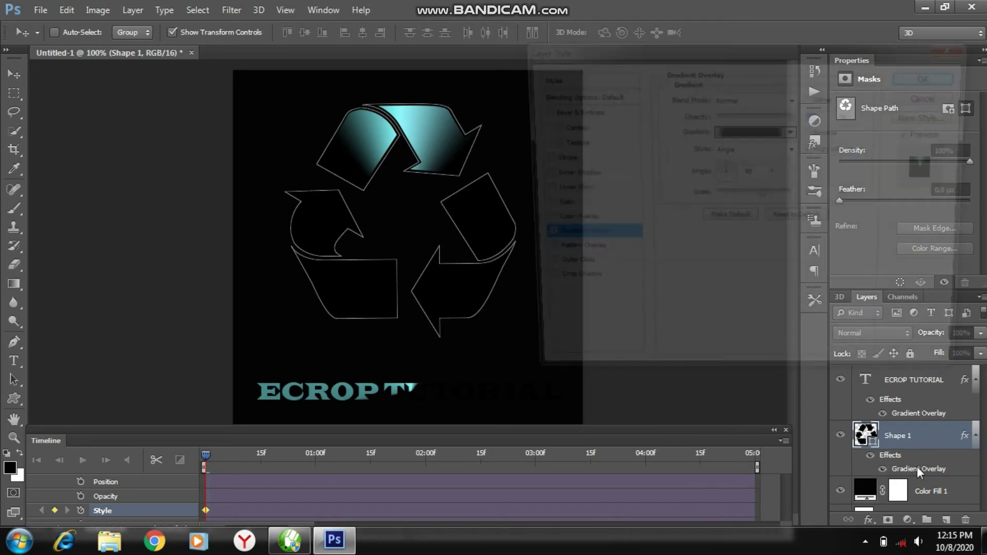
drag(726, 171, 737, 182)
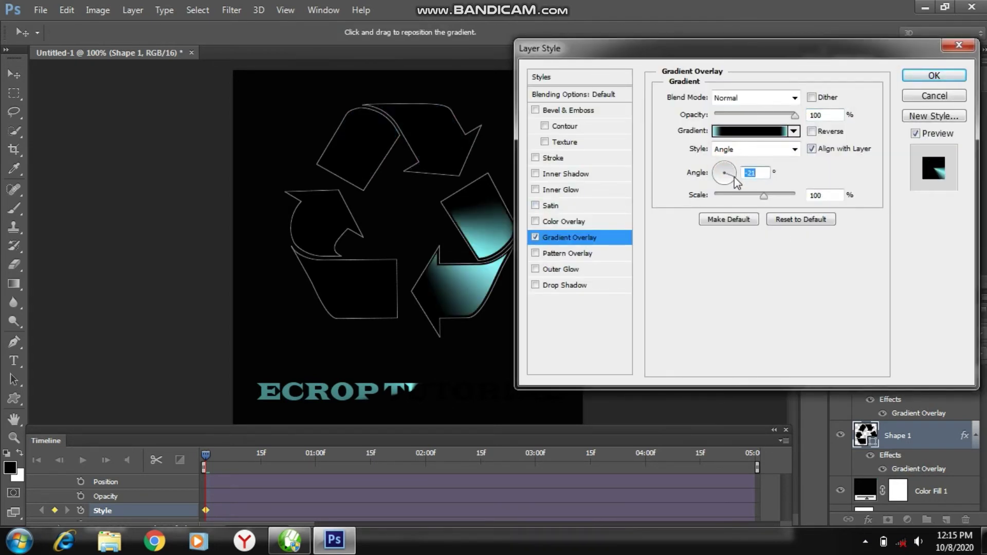
click(934, 75)
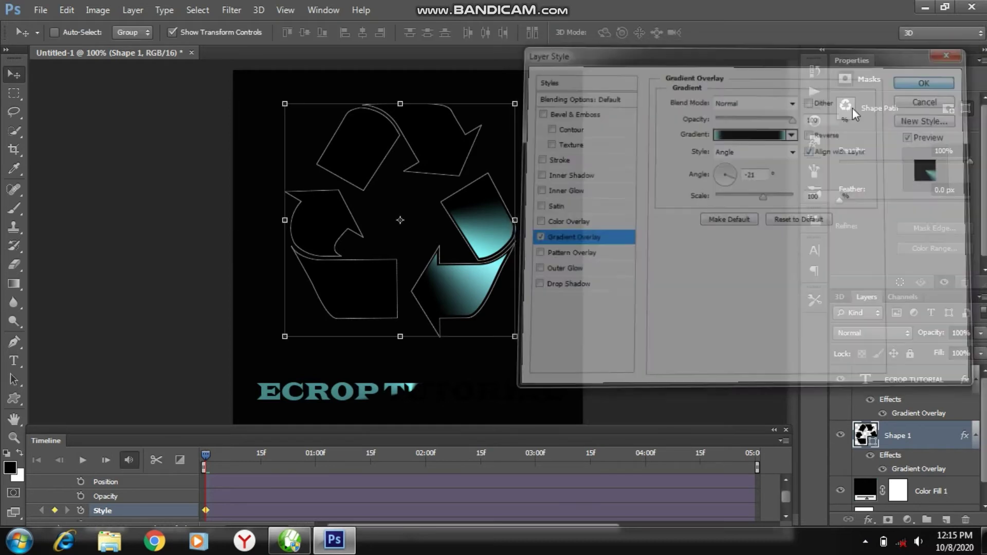
- At about 22 frames on the timeline, set Shape 1's gradient overlay angle to -151° and apply the layer style
drag(207, 455, 218, 458)
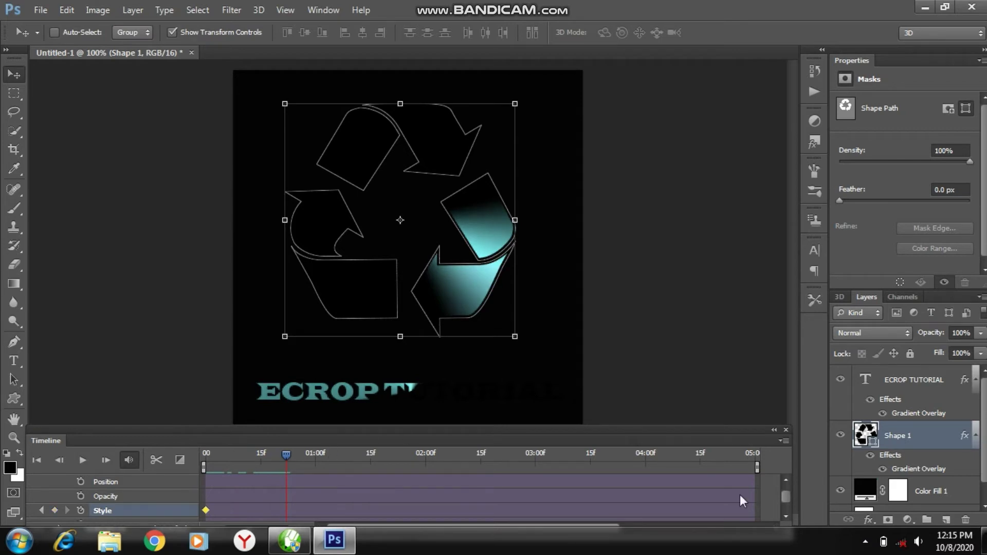
double_click(927, 470)
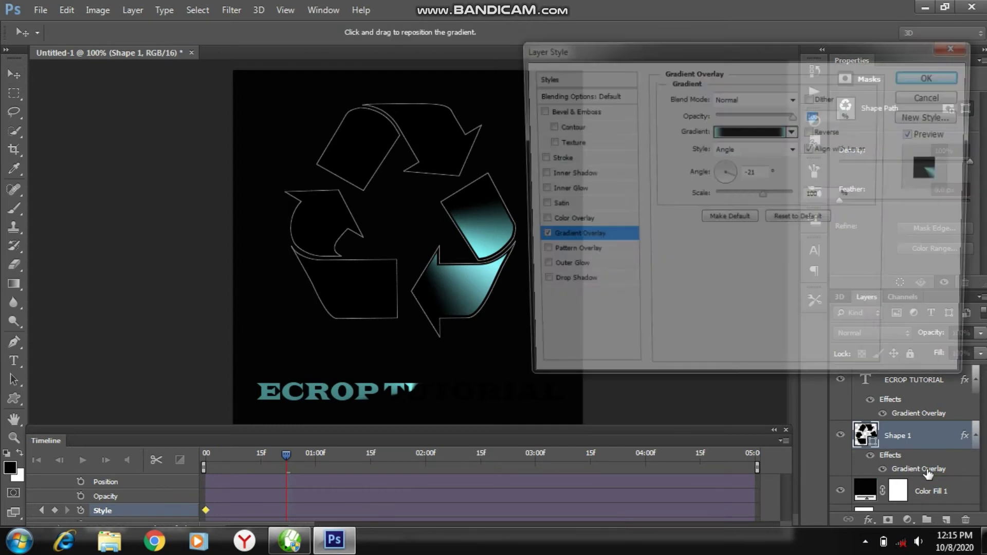
click(733, 183)
drag(733, 180, 719, 177)
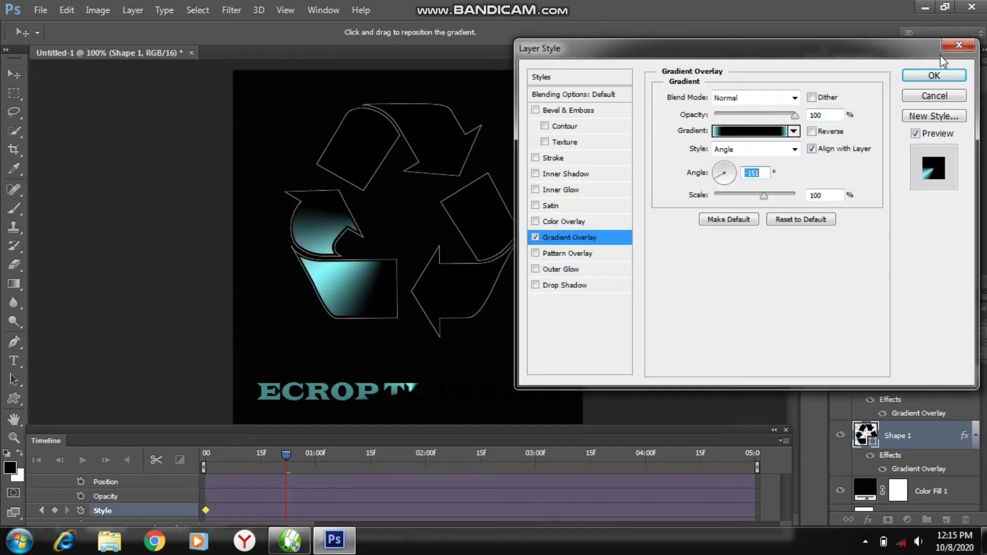
click(928, 76)
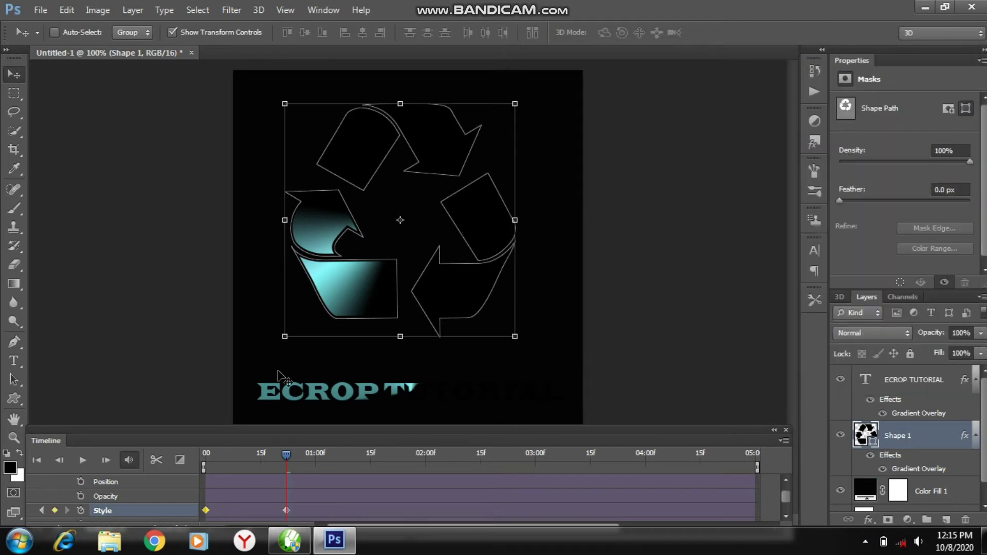
- Just before the 01:15f mark, set the angle of Shape 1's gradient overlay to 61° and apply it
drag(286, 456, 333, 461)
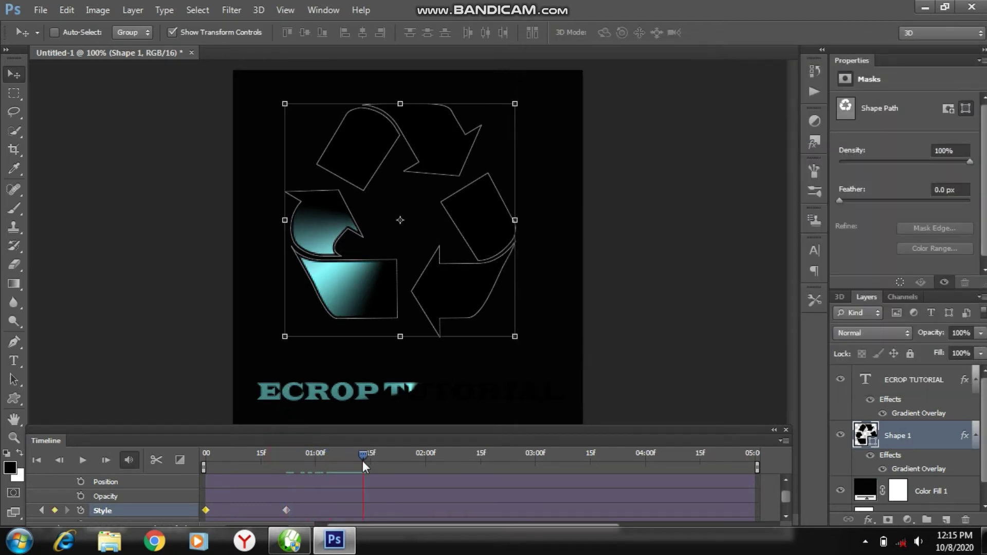
click(909, 468)
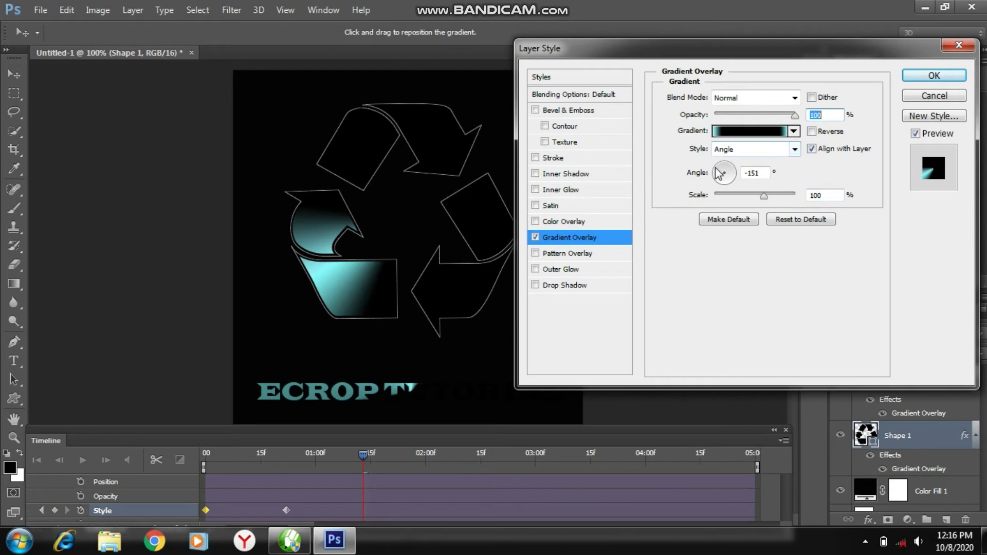
click(719, 177)
drag(718, 177, 731, 163)
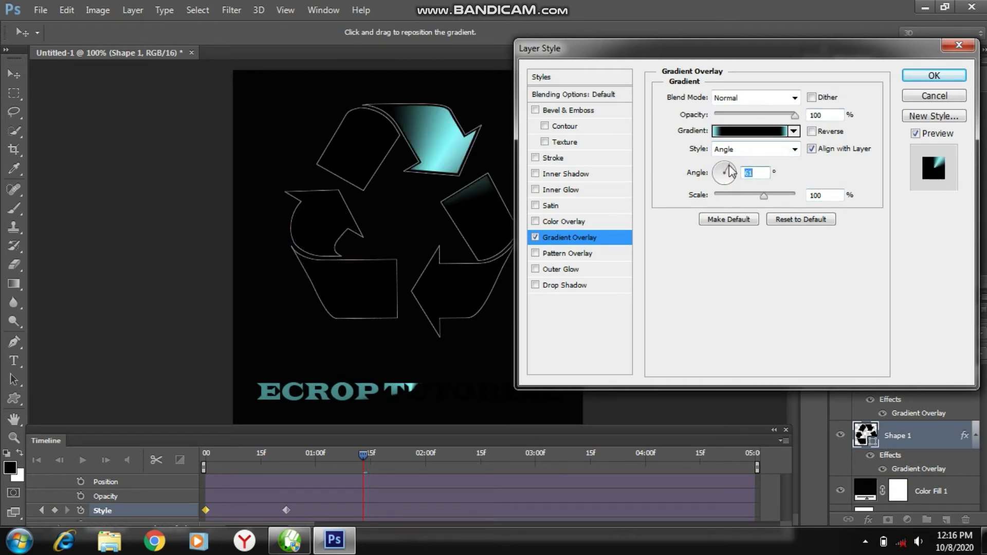
click(934, 75)
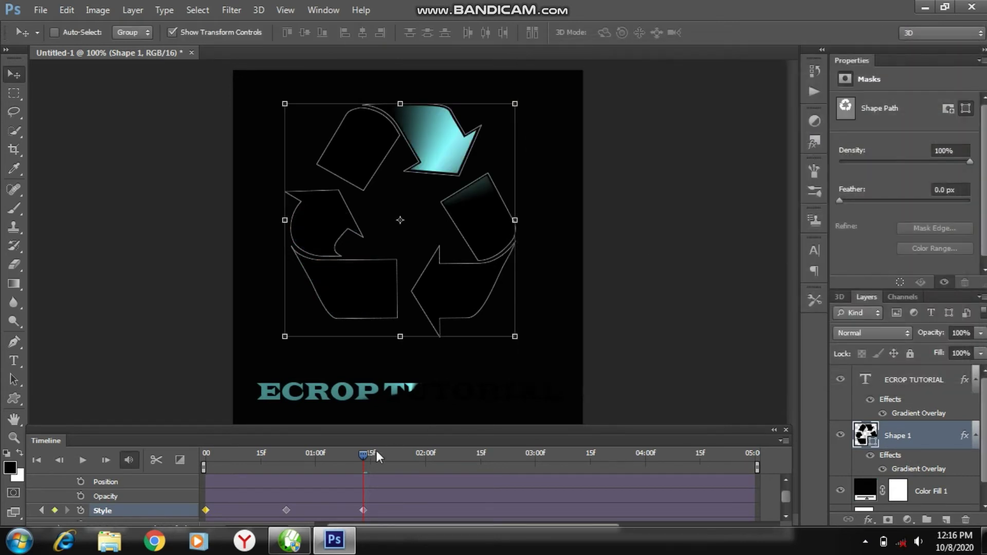
- Move the playhead shortly past 02:00f and set Shape 1's gradient overlay angle to -28°, applying the style
click(364, 454)
double_click(932, 469)
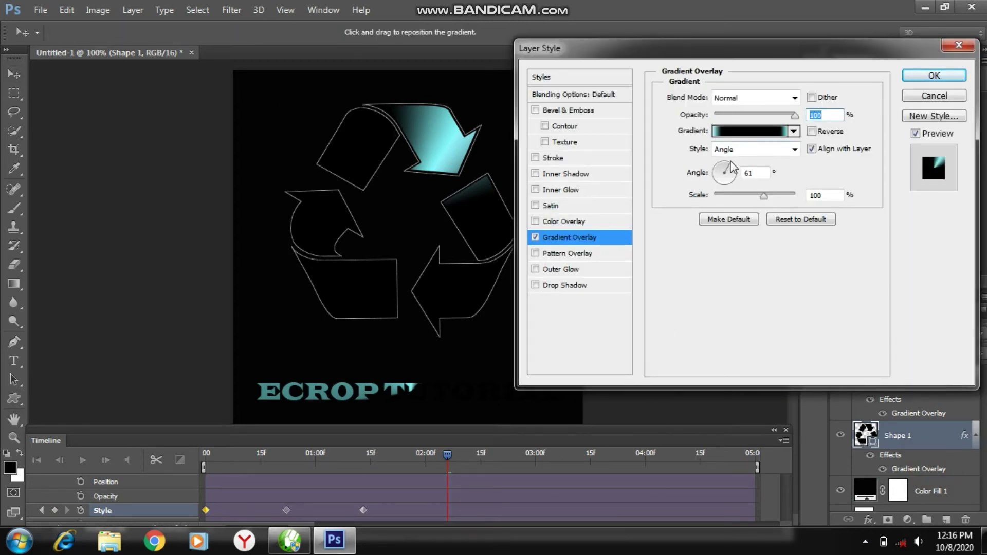
mouse_move(732, 170)
mouse_down()
mouse_move(720, 187)
mouse_move(736, 179)
mouse_up()
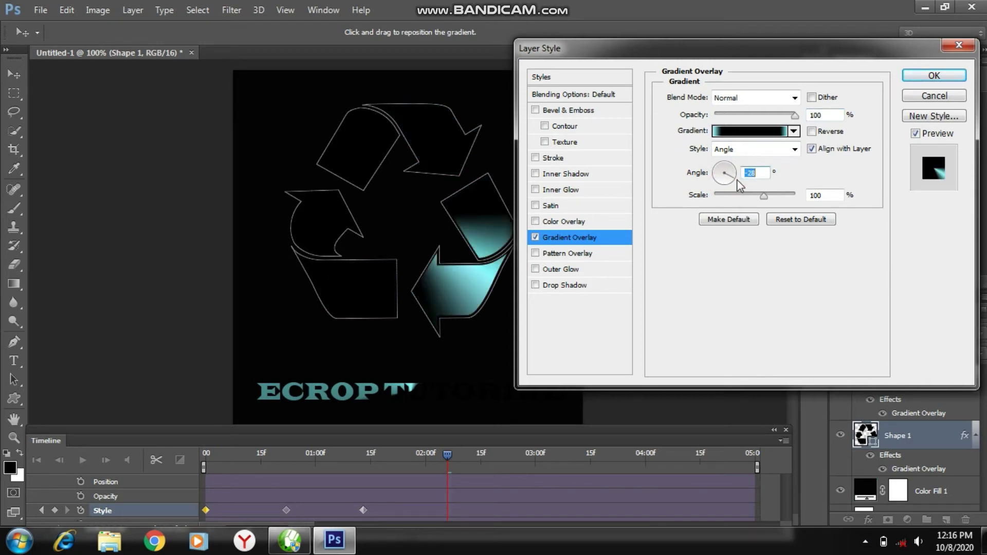
click(932, 76)
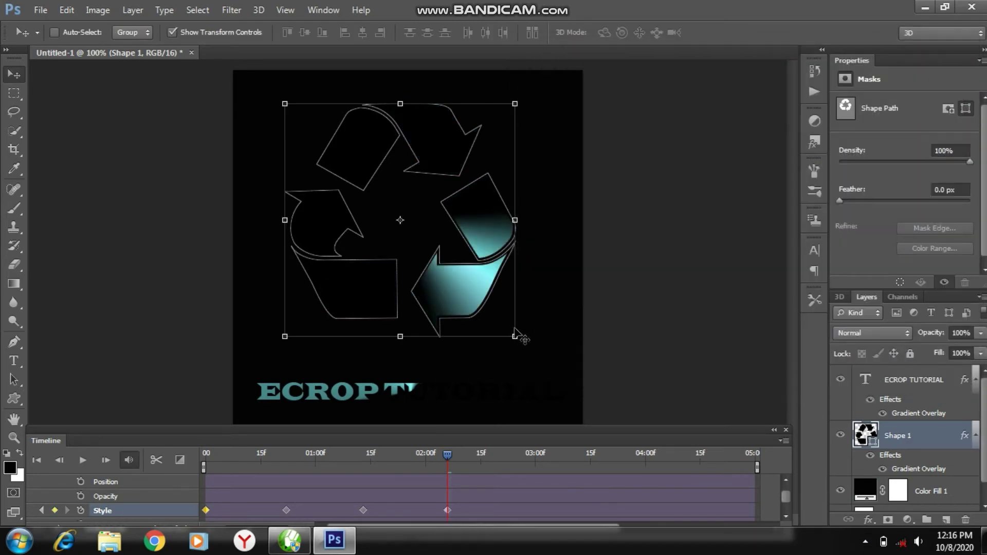
- Just before 03:00f on the timeline, set Shape 1's gradient overlay angle to 166° and apply the layer style
drag(449, 455, 518, 464)
double_click(918, 470)
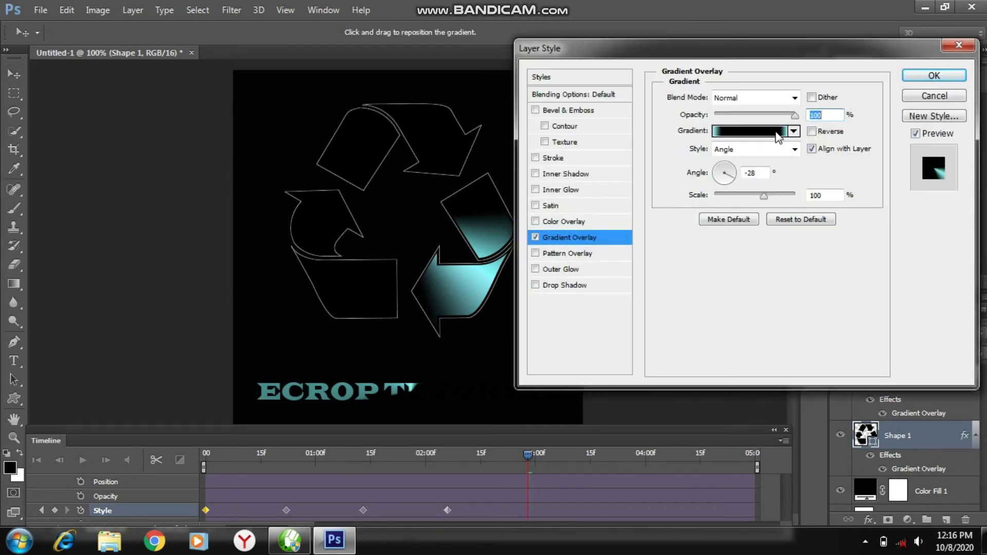
mouse_move(734, 178)
mouse_down()
mouse_move(716, 173)
mouse_move(716, 183)
mouse_move(718, 174)
mouse_up()
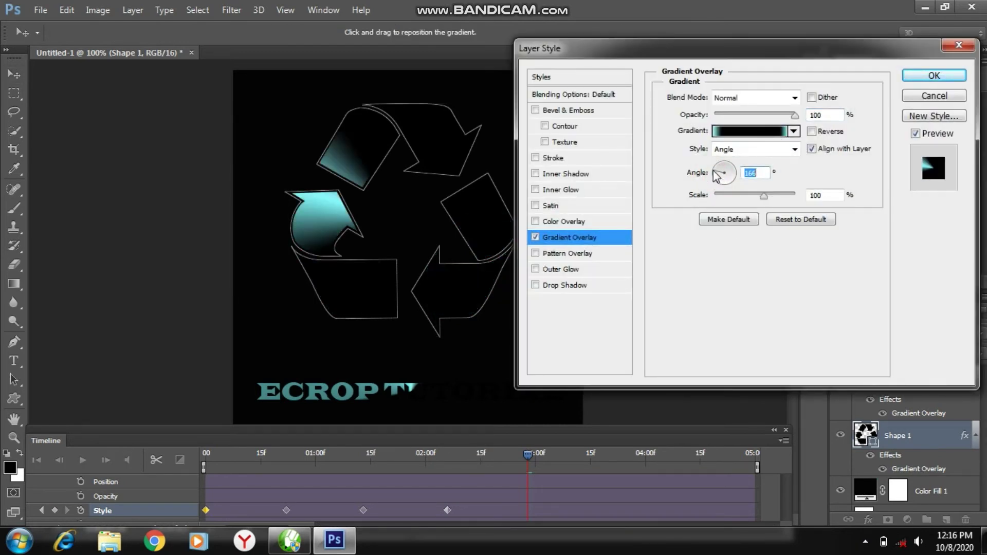
click(936, 76)
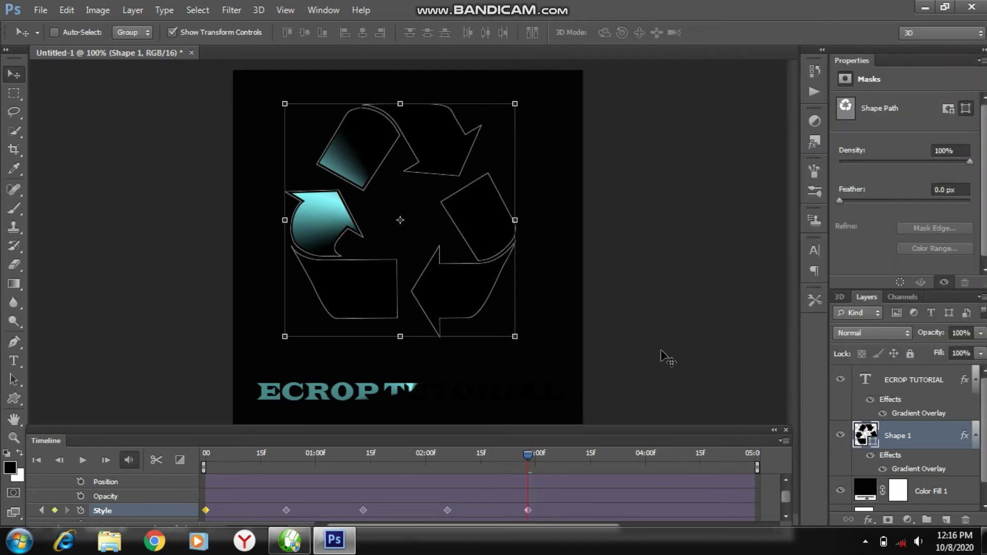
- Move the playhead to just before 04:00f and set Shape 1's gradient overlay angle to -34°, applying the style
drag(528, 455, 557, 455)
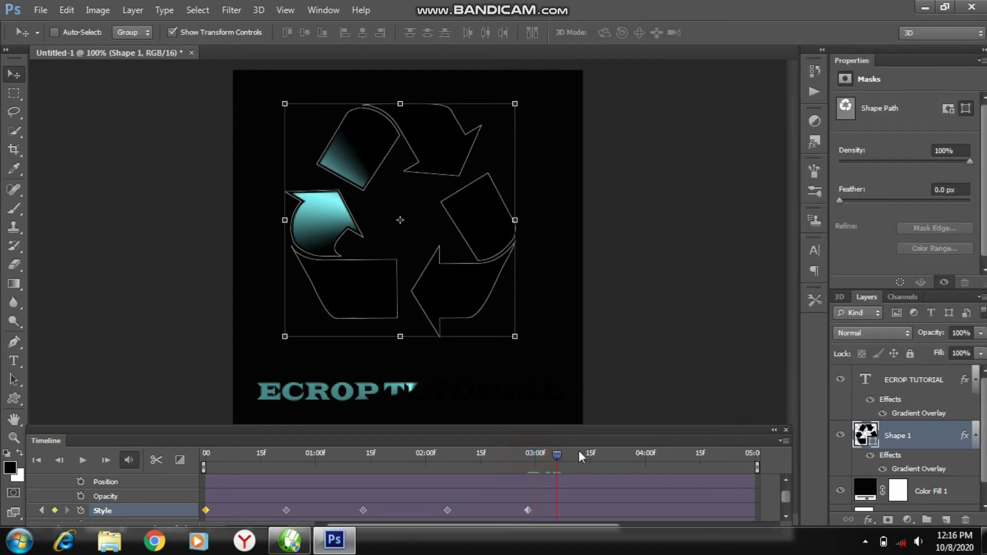
double_click(910, 469)
click(722, 172)
drag(722, 172, 730, 178)
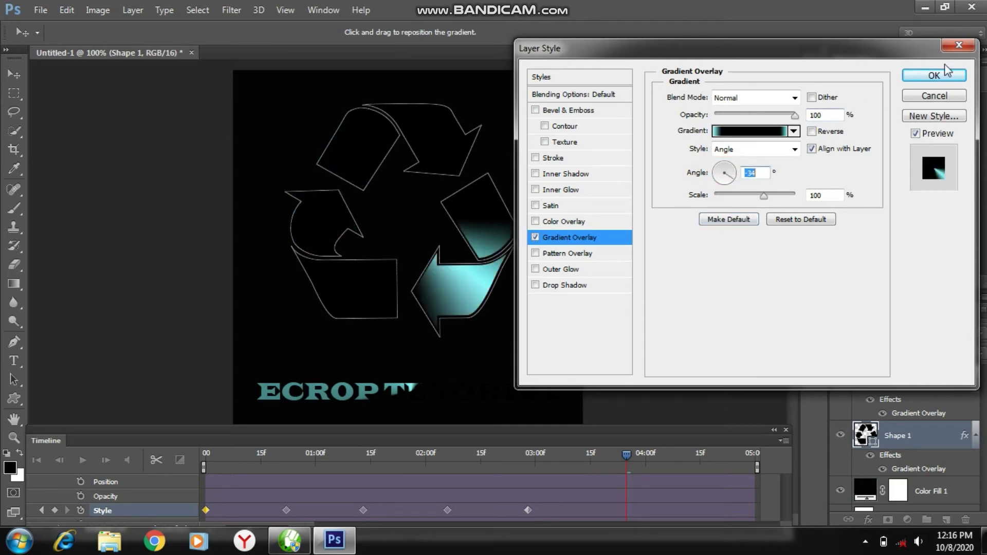
click(953, 79)
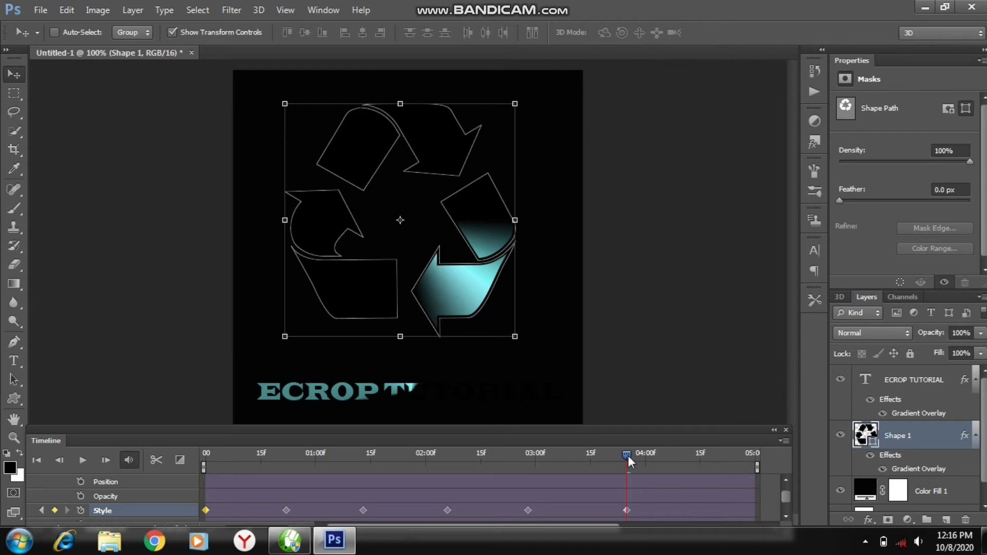
- At 0:00:04:14 on the timeline, set Shape 1's gradient overlay angle to -140° and apply the layer style
drag(628, 456, 651, 458)
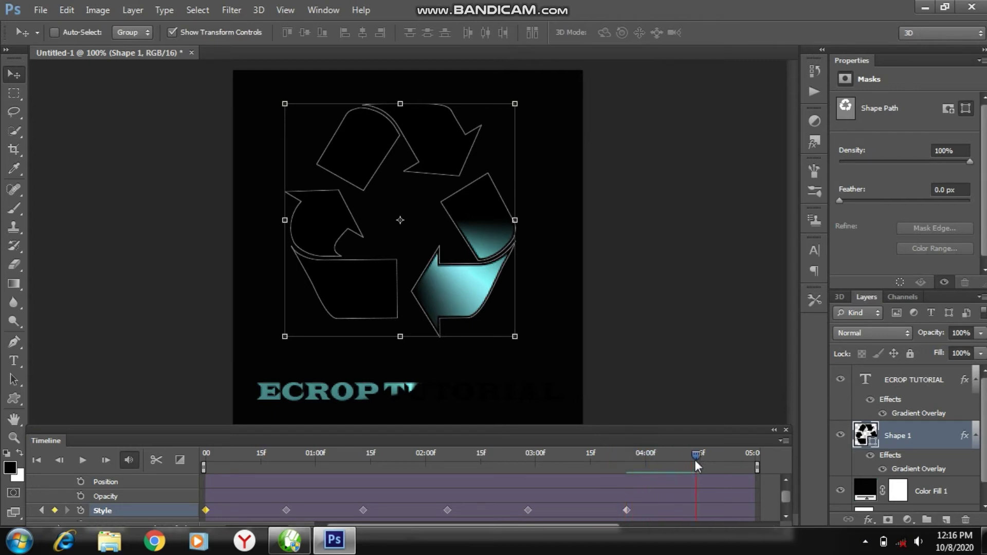
double_click(893, 469)
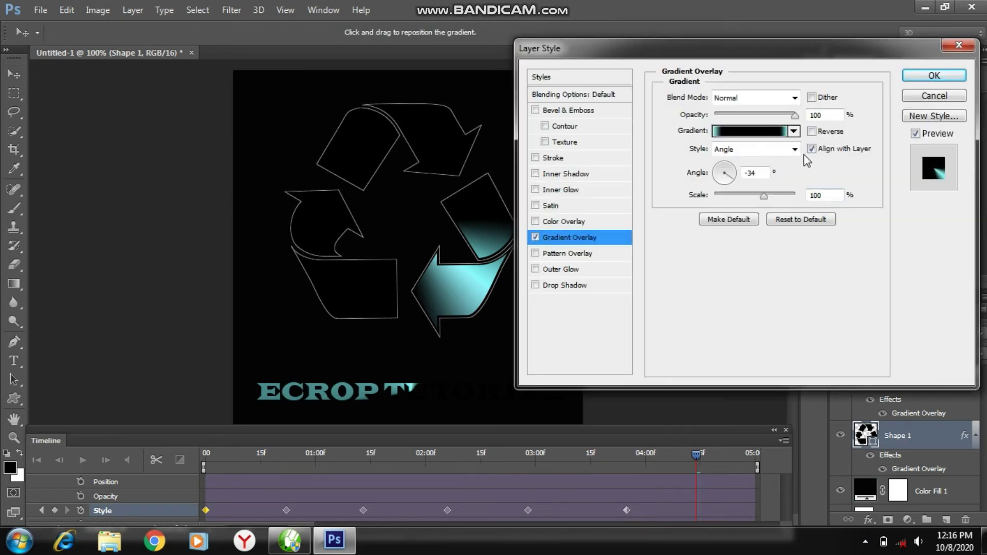
mouse_move(730, 178)
mouse_down()
mouse_move(724, 188)
mouse_move(715, 181)
mouse_up()
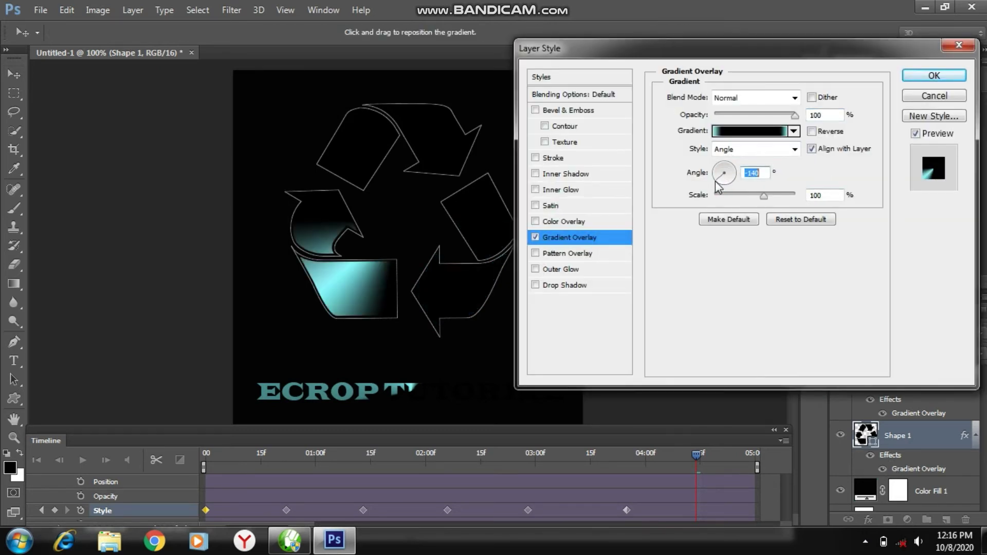
click(934, 76)
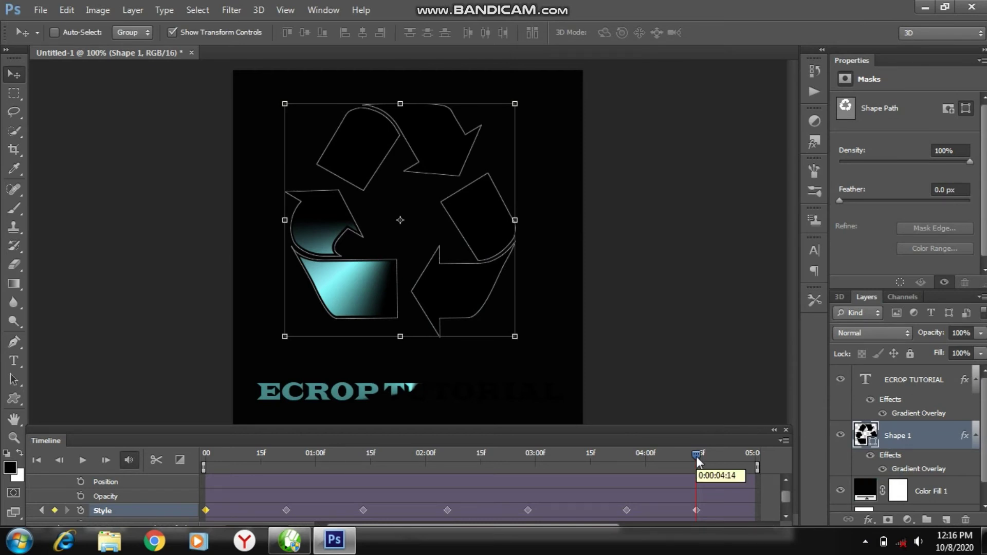
- At the end of the timeline, remove both black stops from Shape 1's overlay gradient and apply the all-cyan style
drag(697, 457, 731, 453)
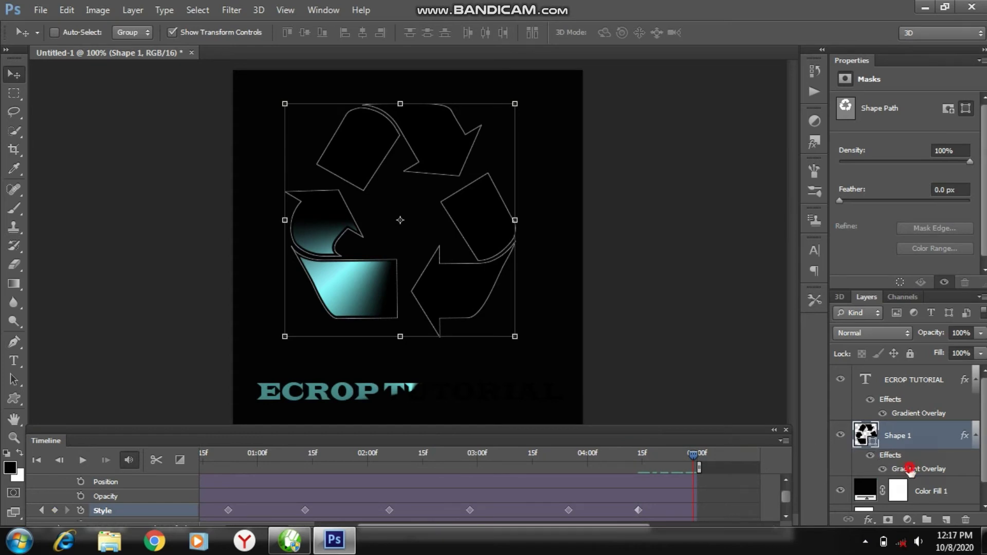
double_click(910, 468)
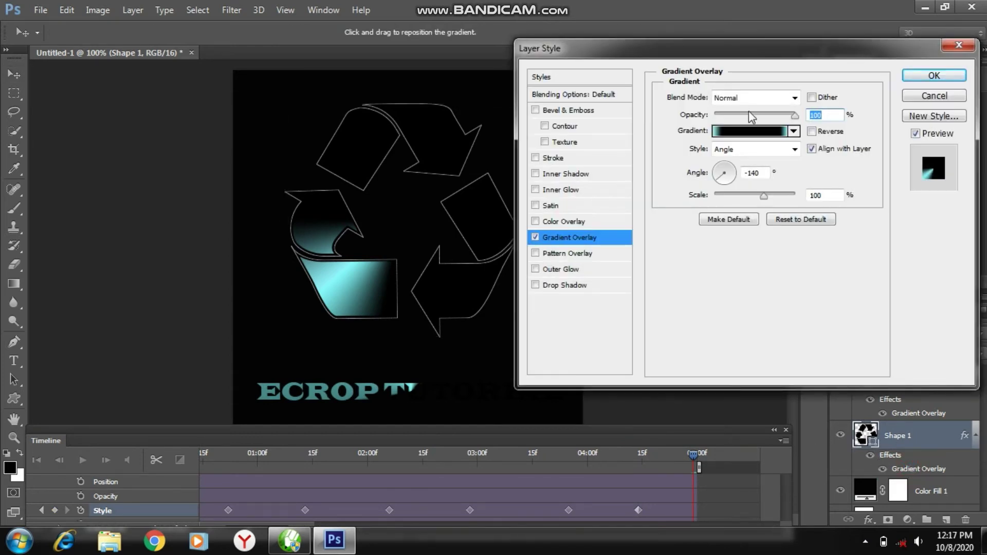
click(752, 133)
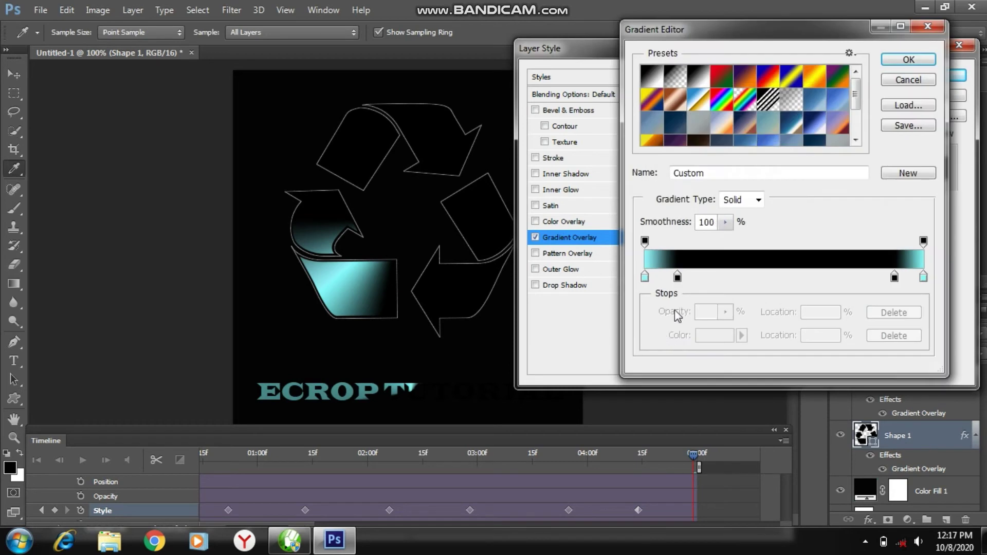
drag(678, 277, 676, 261)
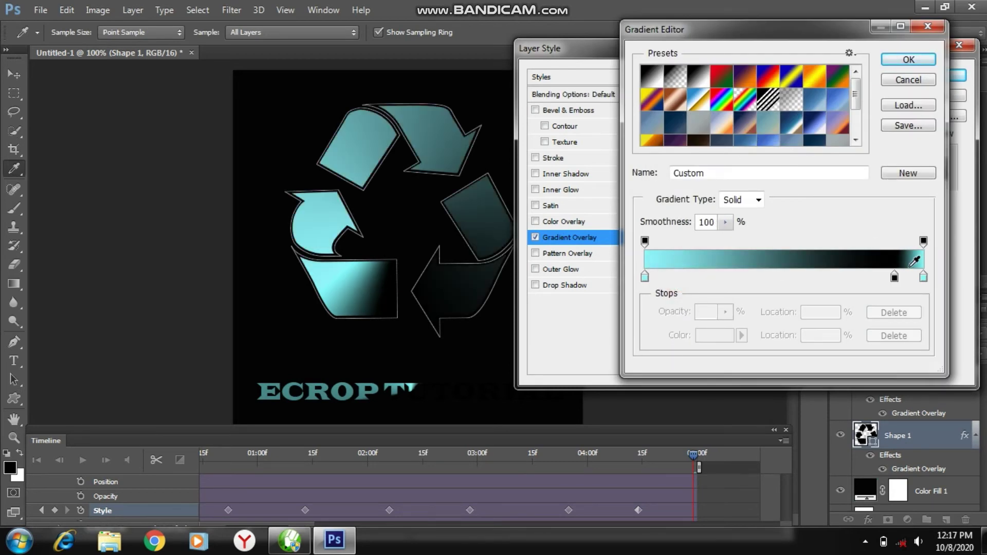
drag(897, 283, 892, 264)
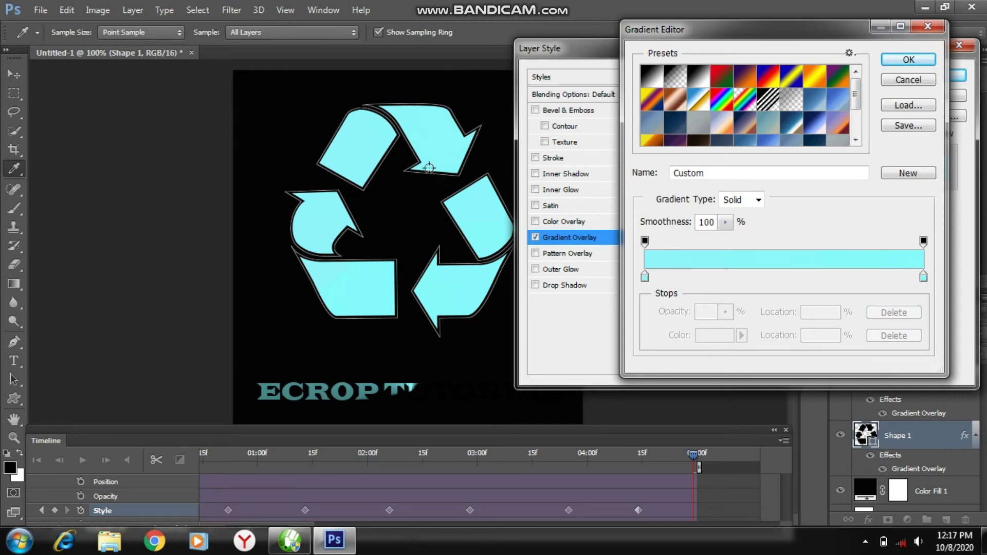
click(909, 60)
click(920, 73)
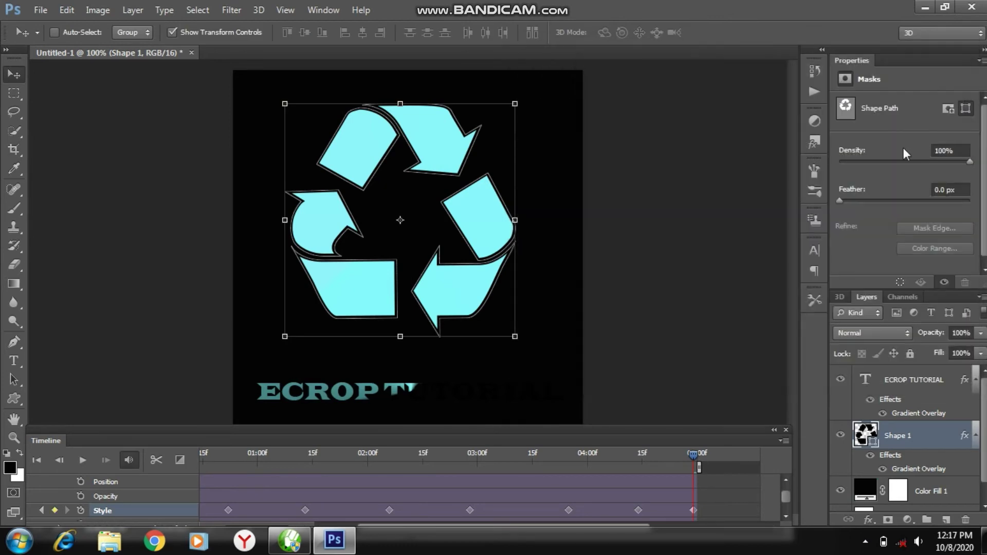
- Return the playhead to the start and enable keyframe animation for the ECROP TUTORIAL layer's Style property
drag(688, 453, 193, 475)
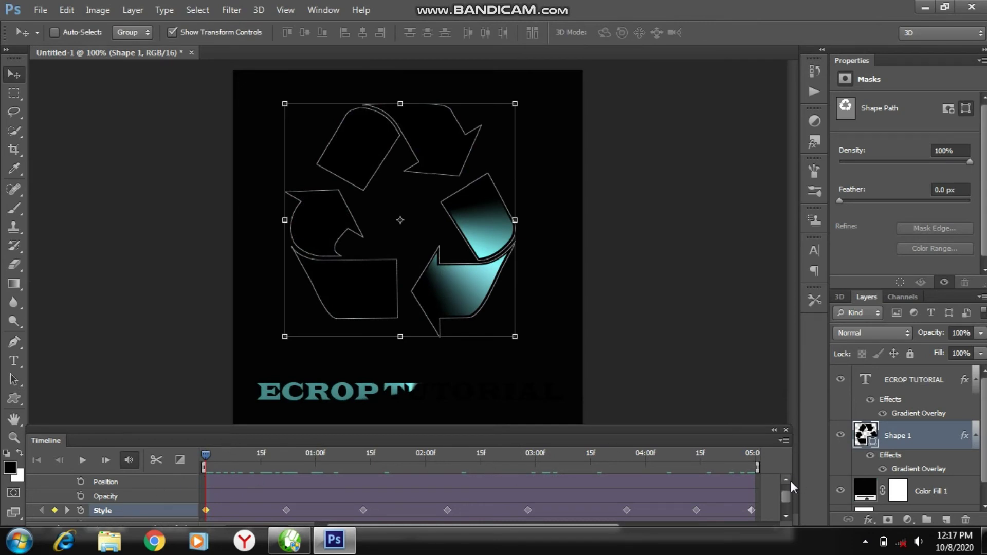
scroll(791, 481, up, 3)
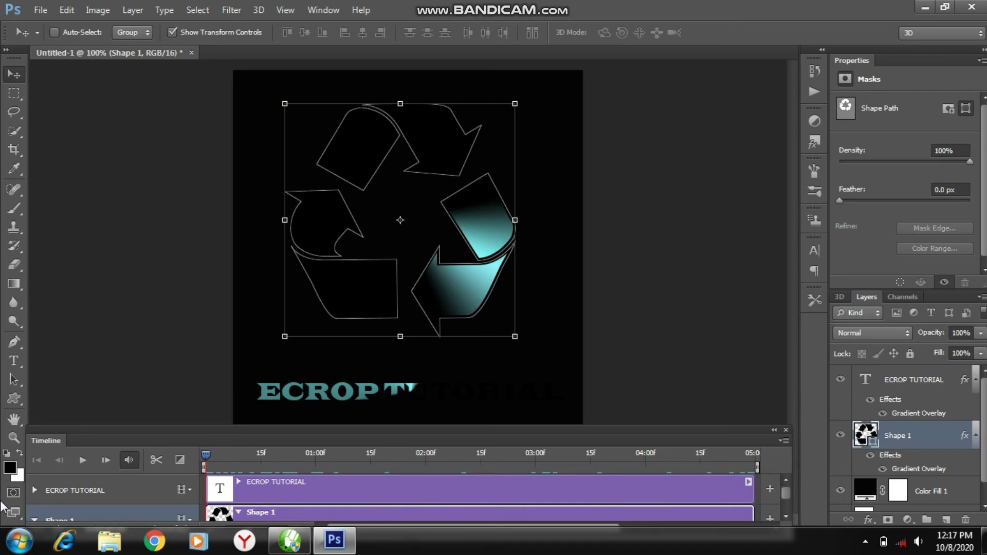
click(35, 488)
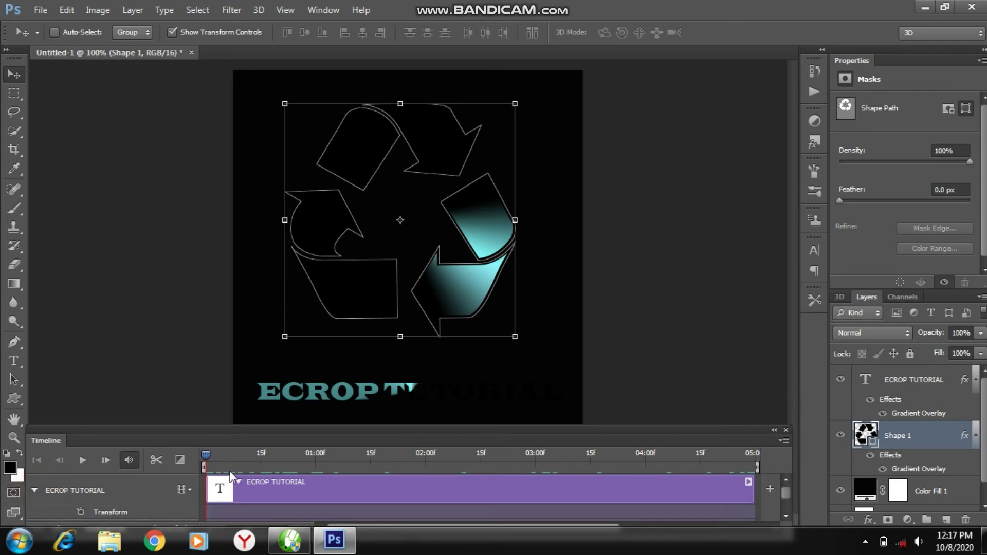
scroll(787, 514, down, 2)
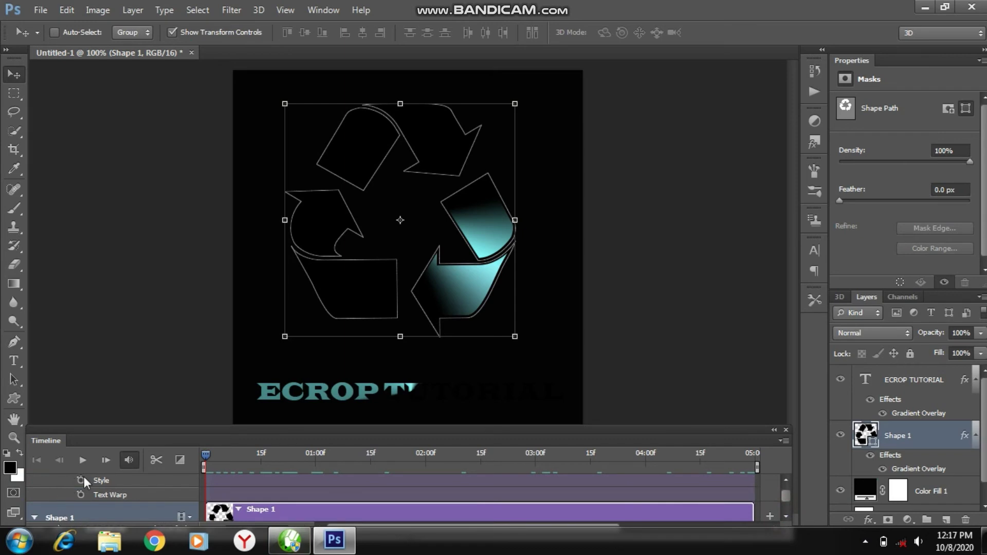
click(84, 479)
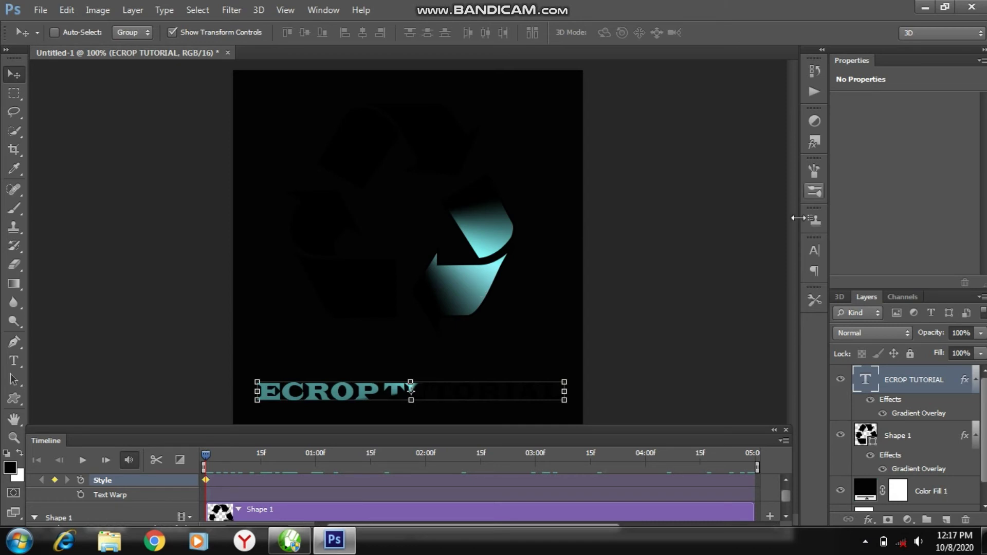
- Set the angle of the ECROP TUTORIAL layer's gradient overlay to 35° and apply the layer style
double_click(906, 421)
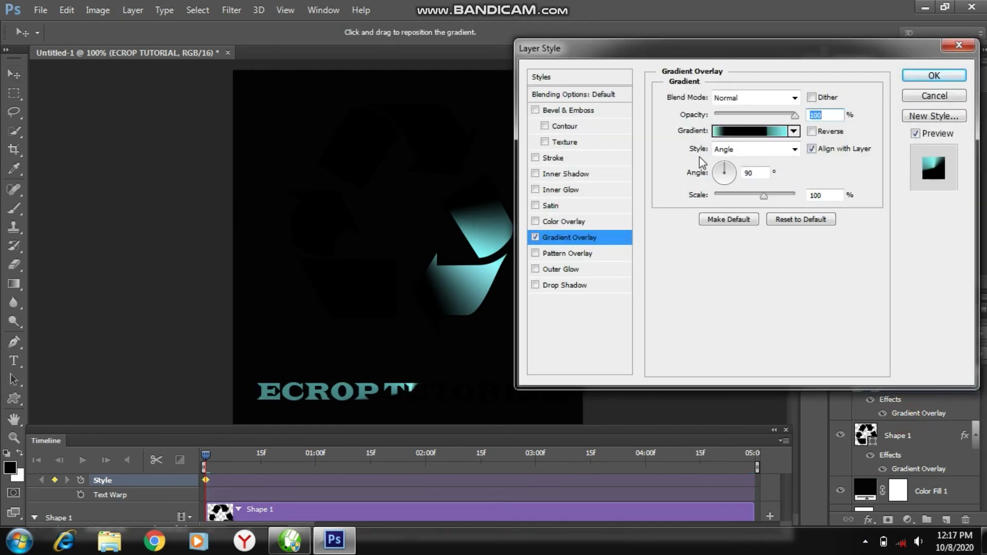
click(733, 168)
click(739, 175)
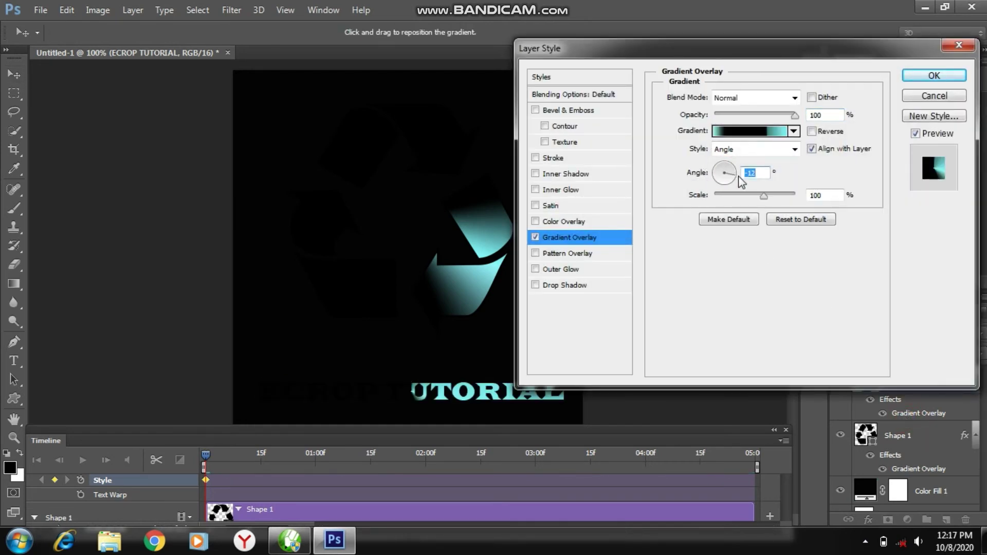
click(734, 167)
click(934, 75)
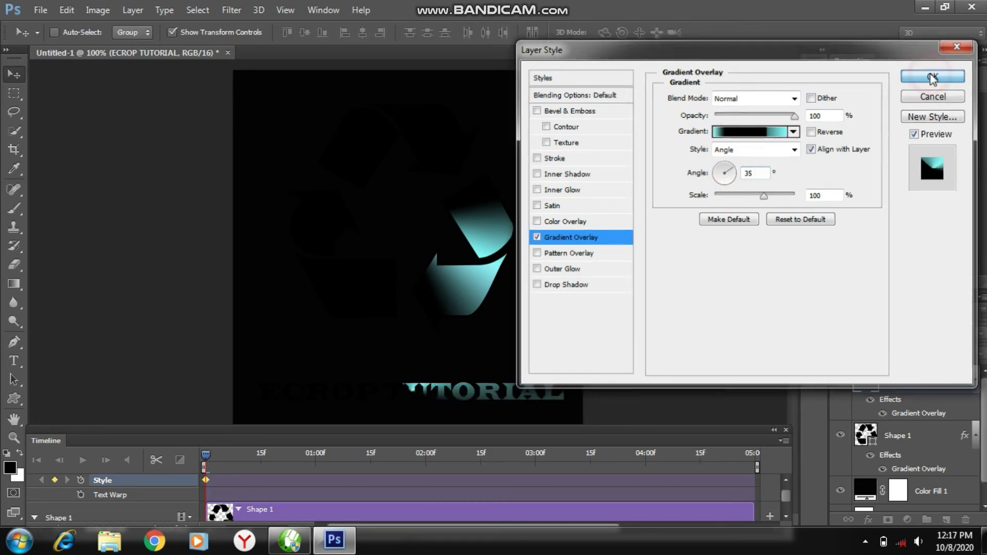
- At about 01:04f on the timeline, set the ECROP TUTORIAL layer's gradient overlay angle to -98° and apply the layer style
drag(208, 454, 329, 457)
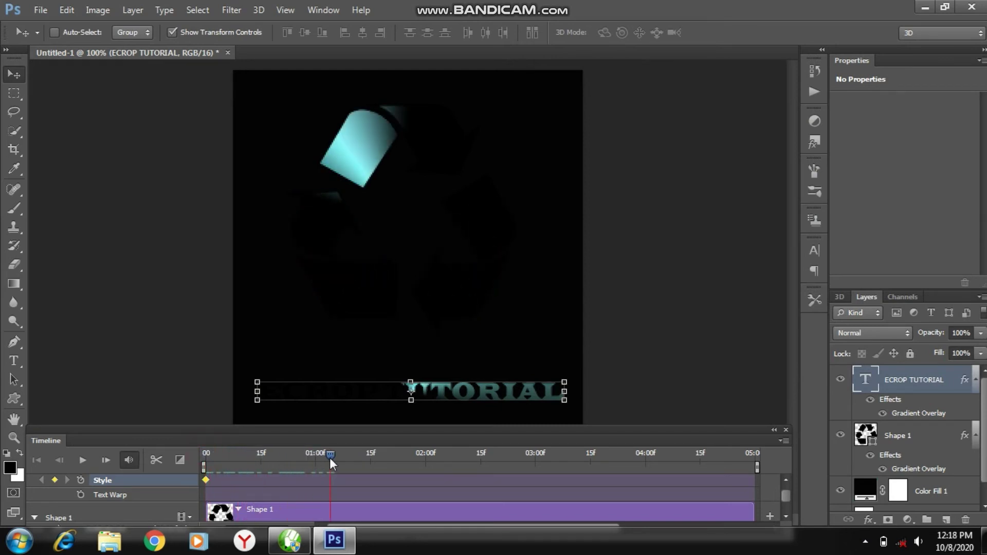
double_click(901, 415)
click(733, 179)
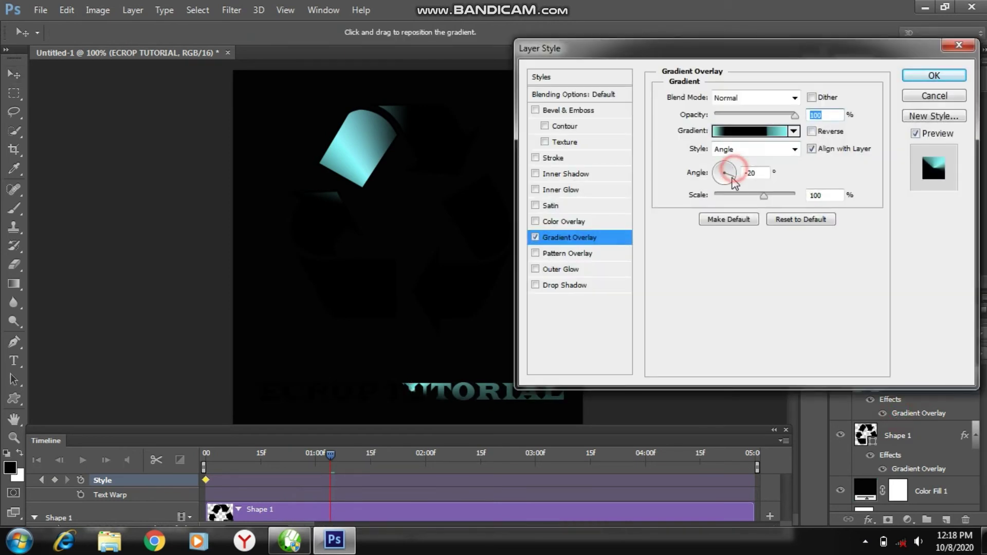
click(728, 181)
drag(728, 181, 723, 182)
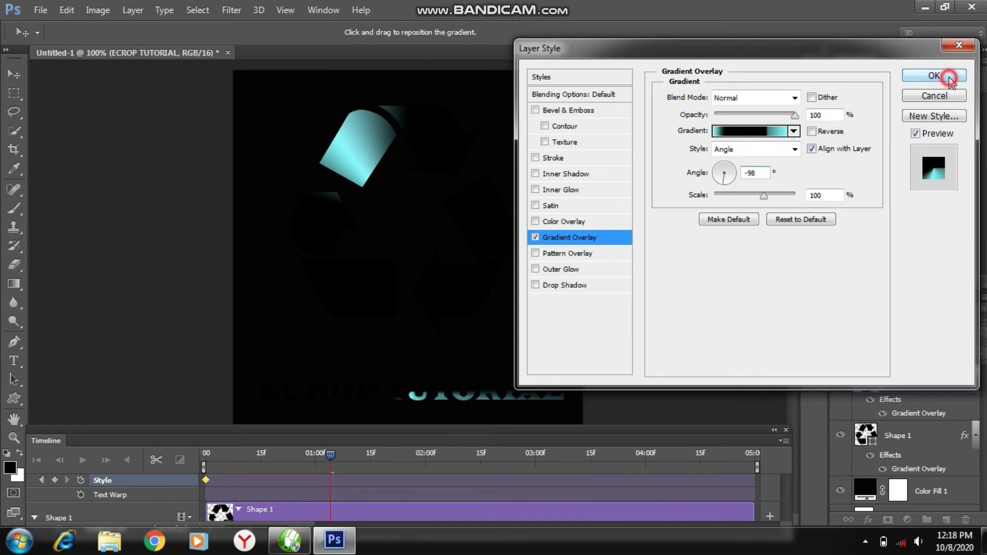
click(931, 75)
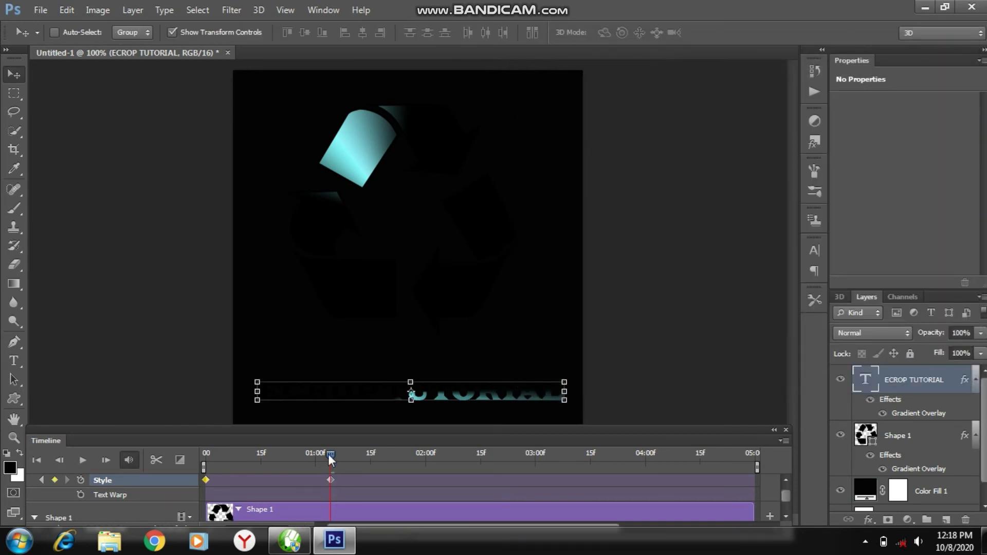
- At about 02:06f on the timeline, set the ECROP TUTORIAL layer's gradient overlay angle to 108° and apply the layer style
drag(329, 454, 447, 455)
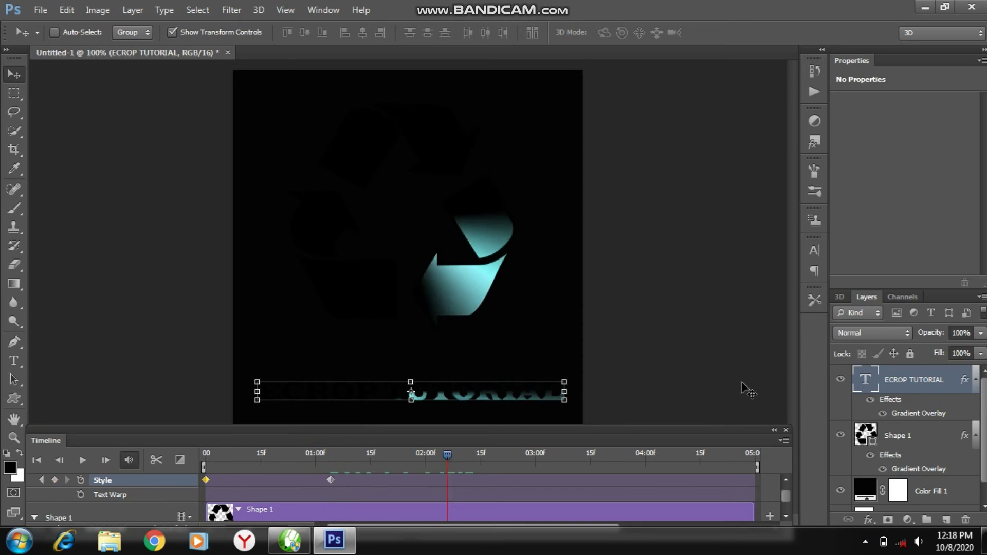
double_click(919, 417)
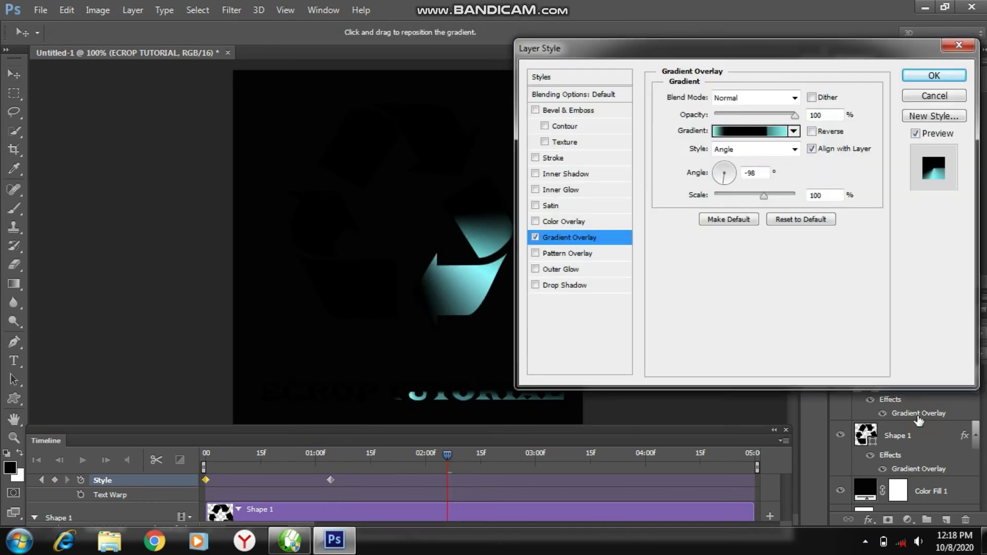
drag(723, 181, 725, 169)
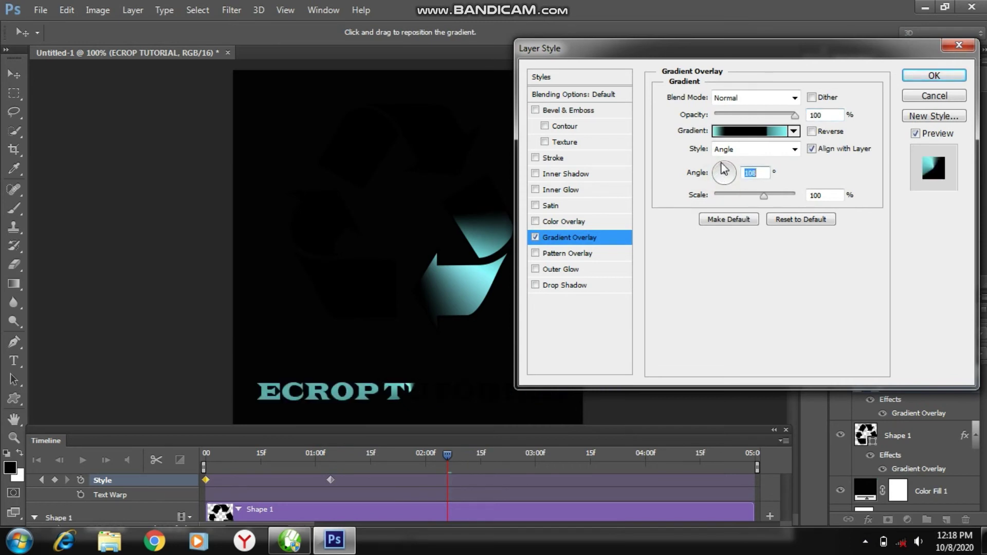
click(933, 77)
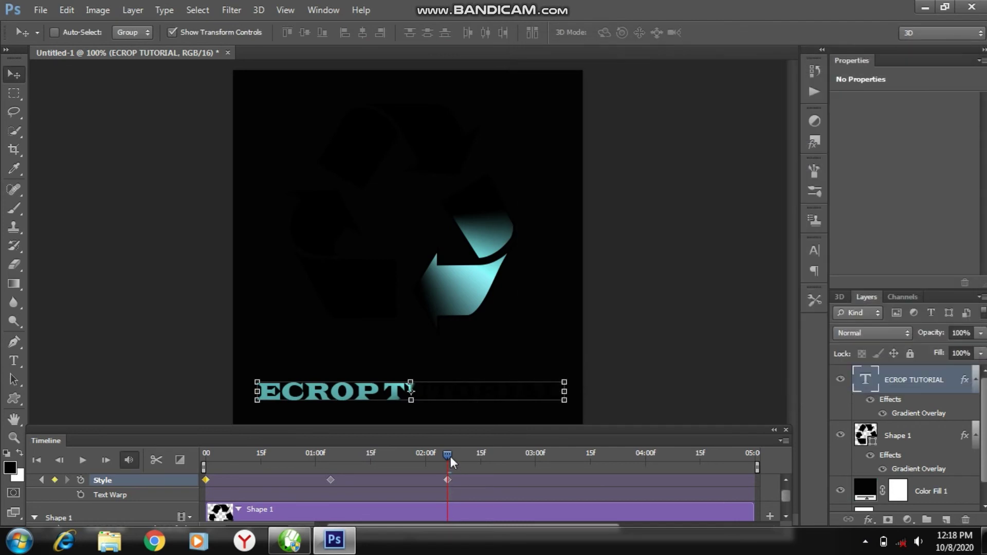
- At about 03:08f on the timeline, set the ECROP TUTORIAL layer's gradient overlay angle to 45° and apply the layer style
drag(449, 454, 566, 446)
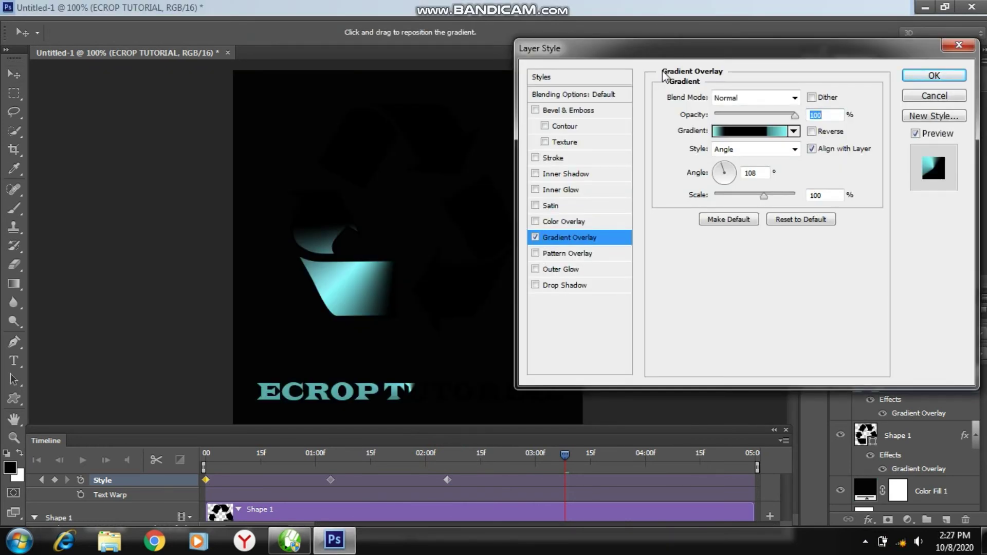
click(729, 171)
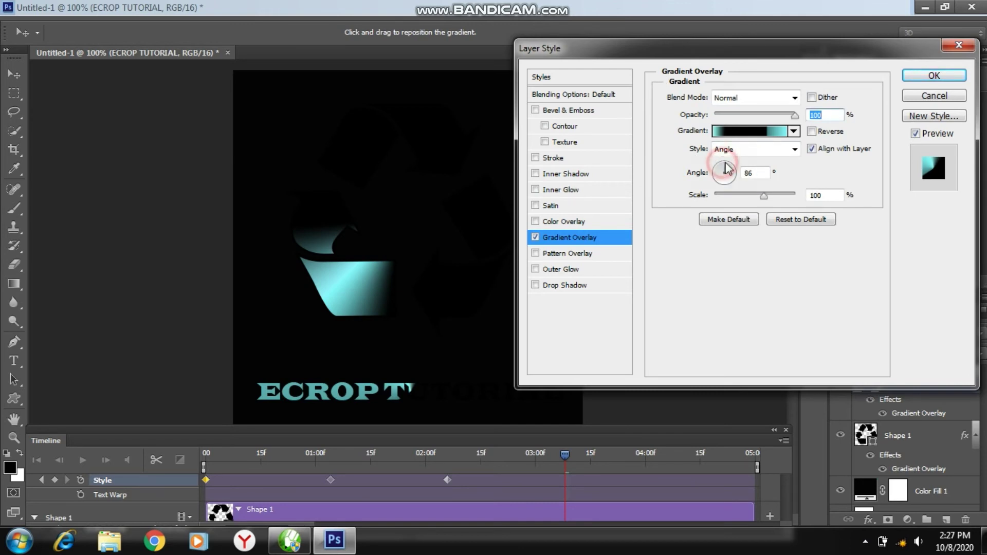
click(923, 75)
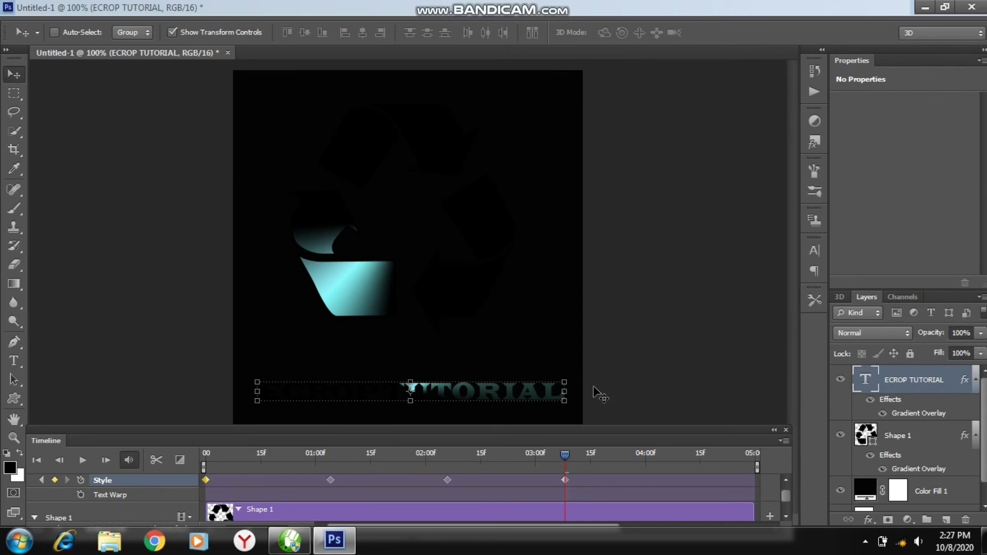
- At 04:00f on the timeline, set the ECROP TUTORIAL layer's gradient overlay angle to -96° and apply the layer style
drag(566, 455, 644, 451)
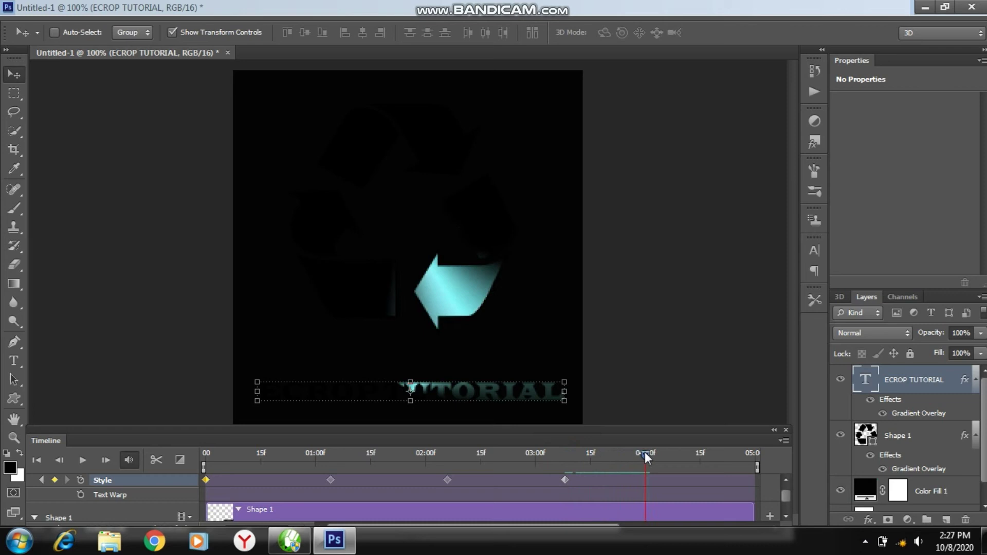
double_click(919, 414)
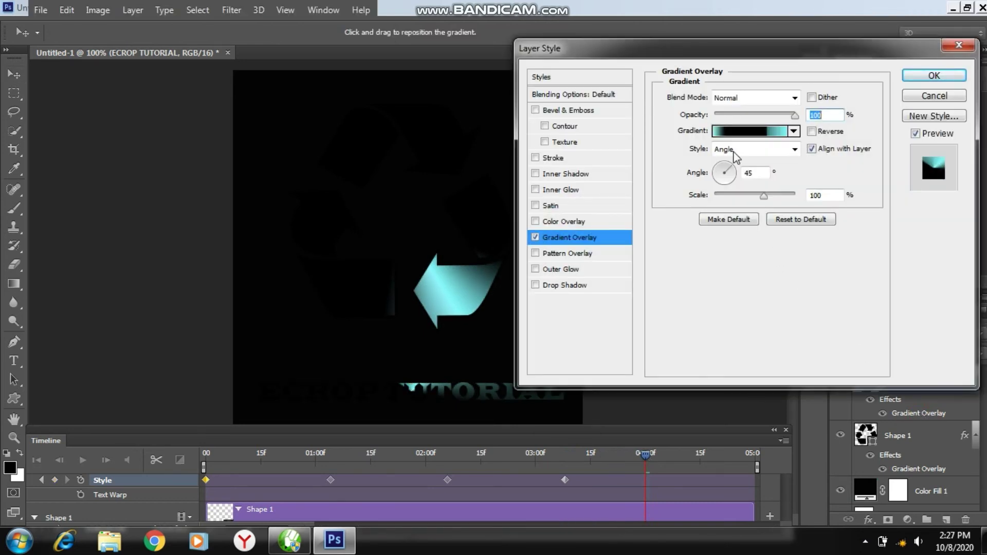
click(736, 178)
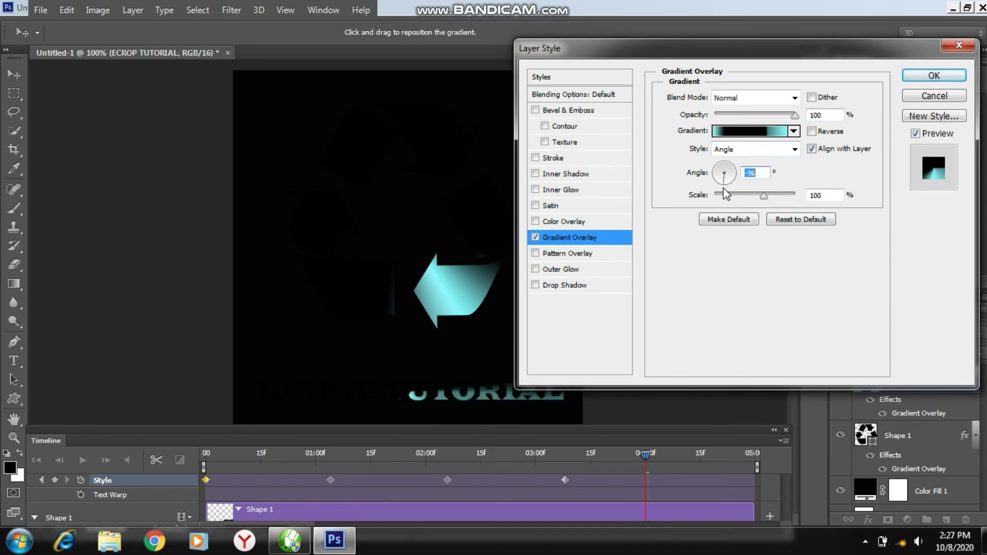
click(934, 75)
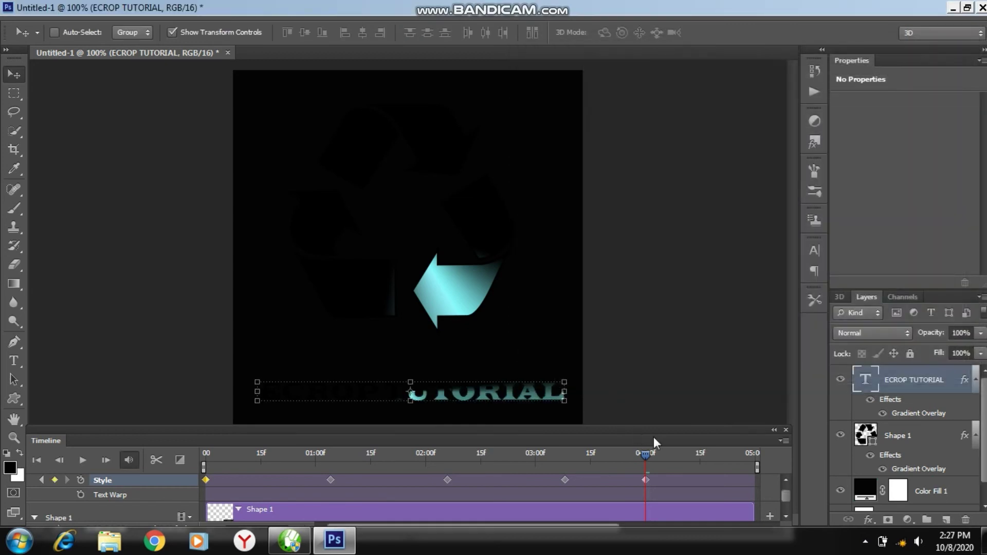
- At the end of the timeline, remove both black stops from the ECROP TUTORIAL layer's overlay gradient and apply the all-cyan style
drag(646, 453, 752, 449)
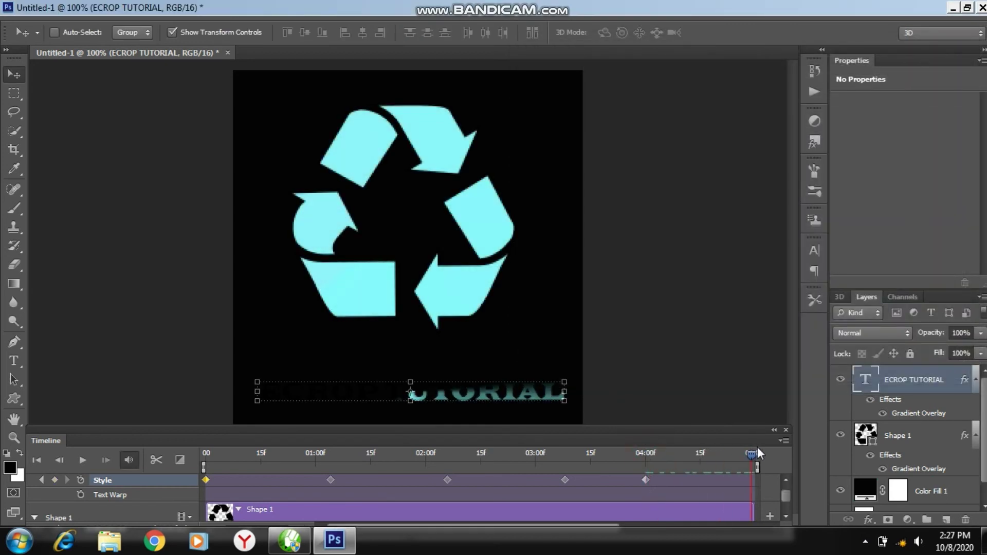
double_click(912, 415)
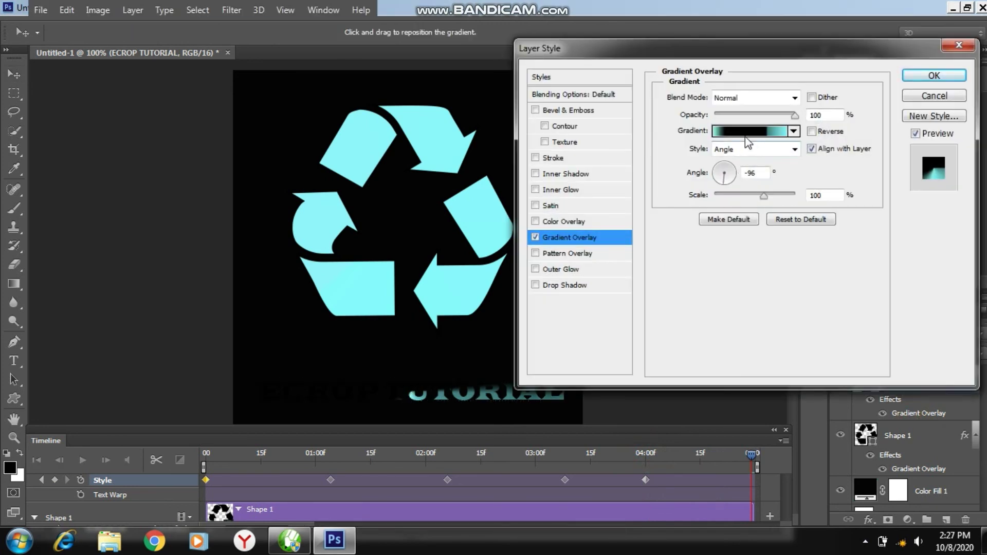
click(749, 139)
drag(691, 279, 694, 260)
drag(843, 279, 840, 255)
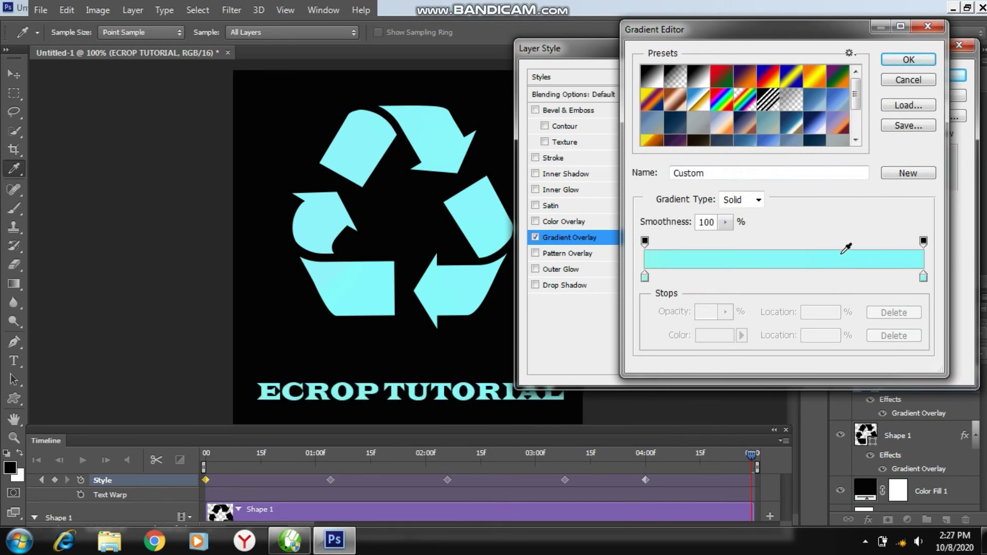
click(908, 62)
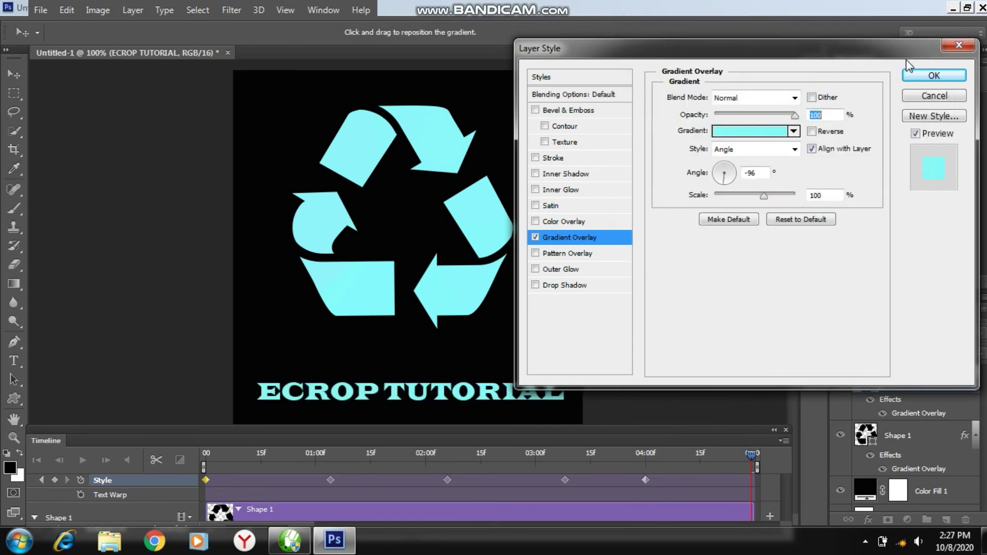
click(924, 77)
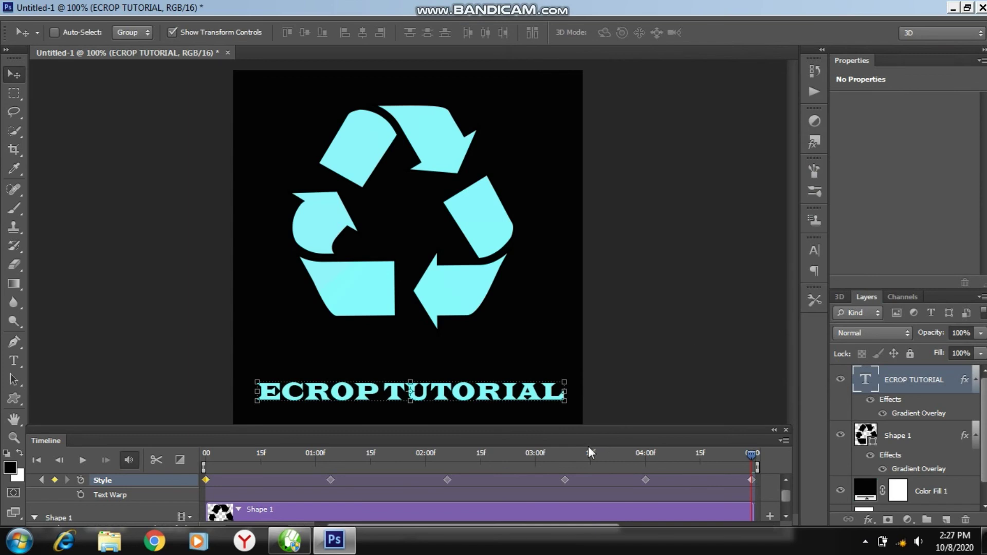
- Return the playhead to the start of the timeline and play the whole logo animation
drag(751, 455, 193, 453)
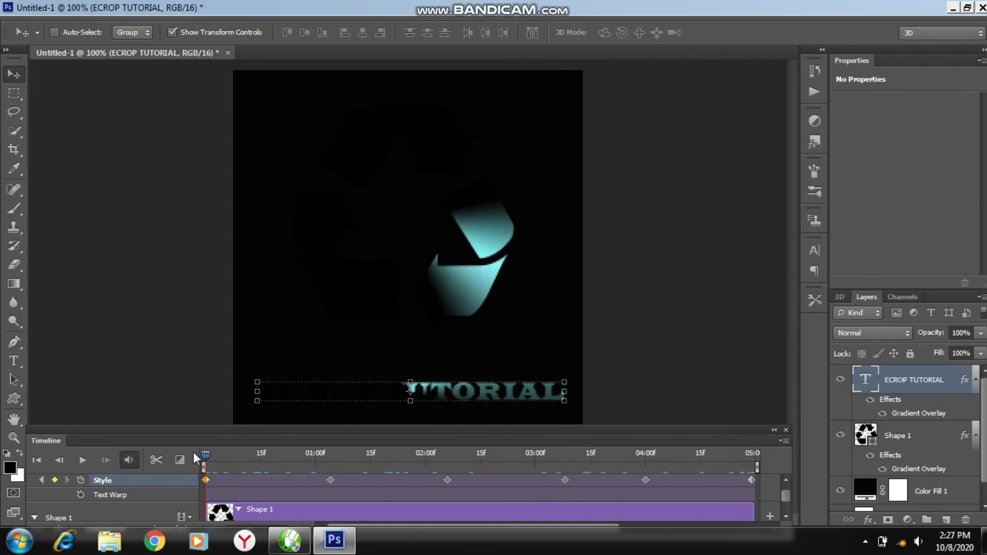
click(82, 460)
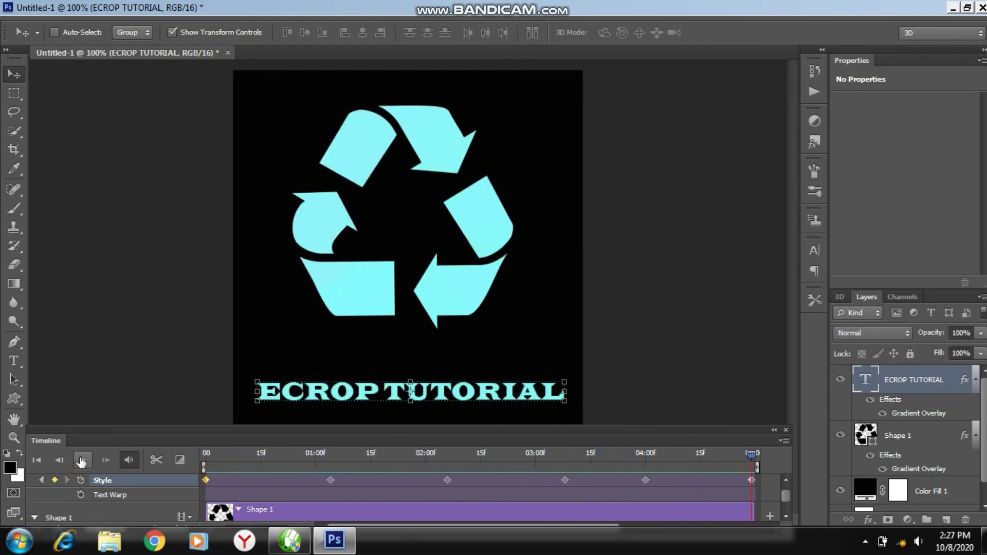
- Export the animation with Save for Web in GIF format to the Desktop under the file name ECROP T
mouse_move(46, 9)
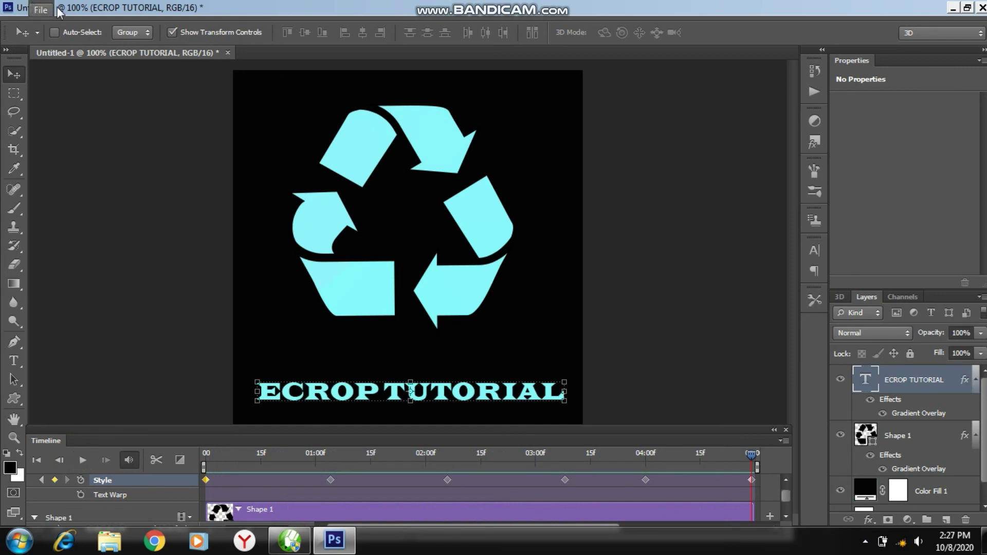
click(41, 12)
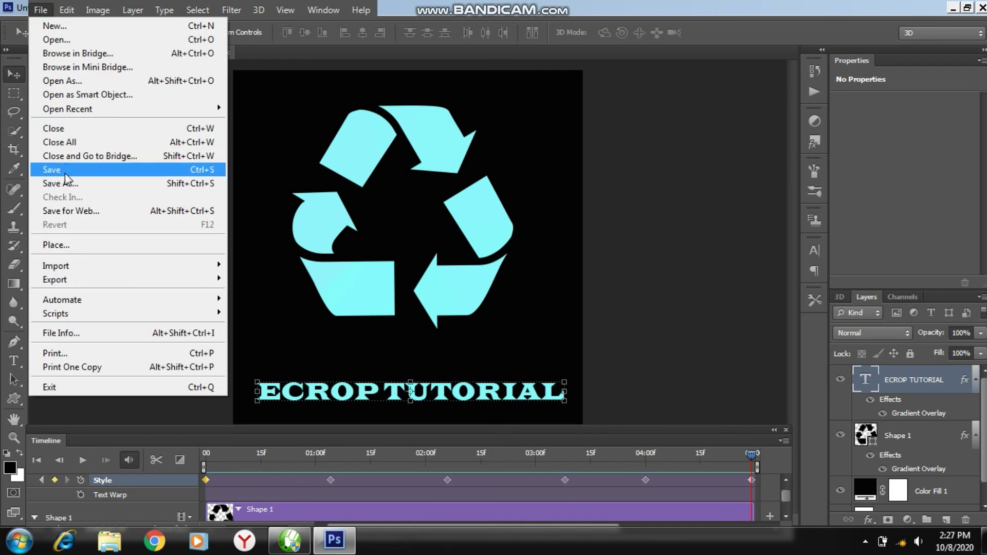
click(72, 210)
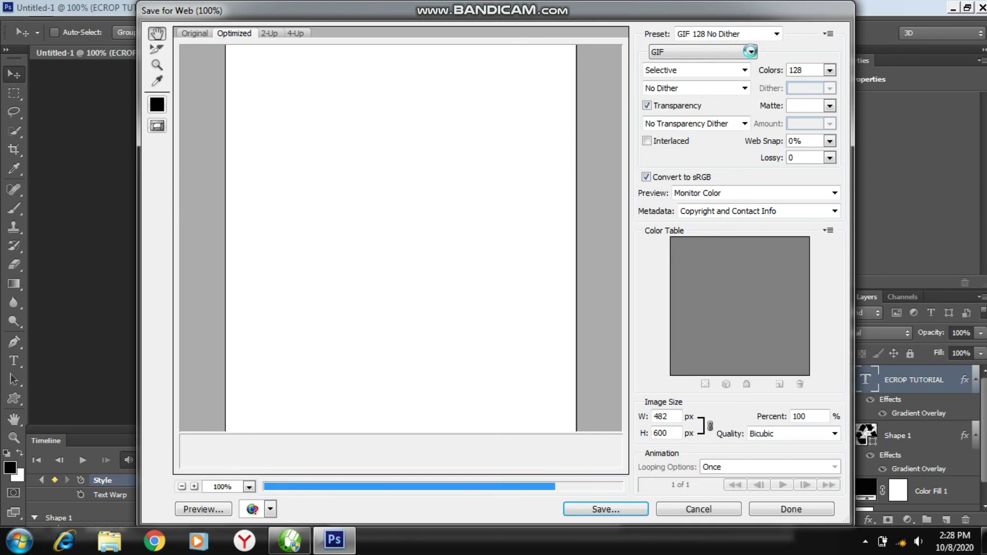
click(751, 51)
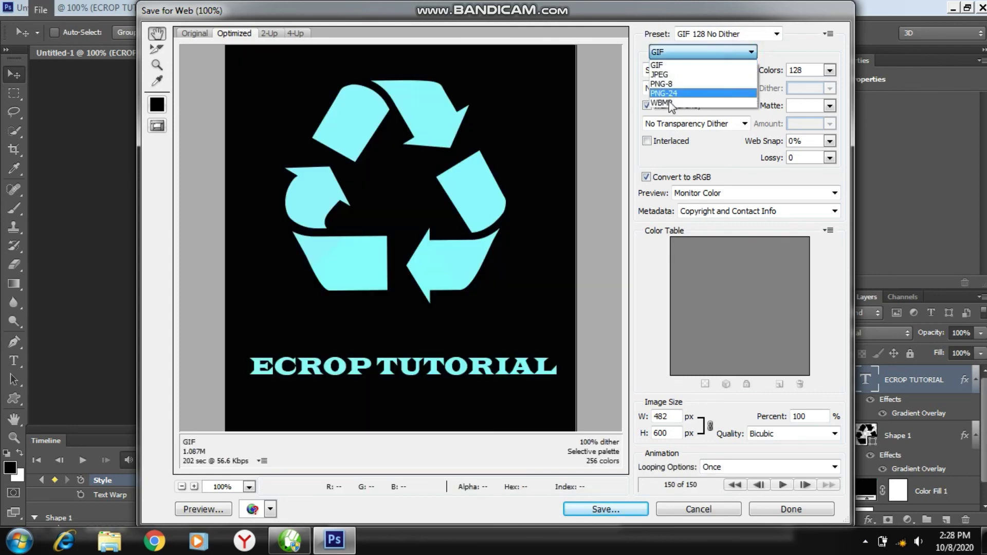
click(750, 56)
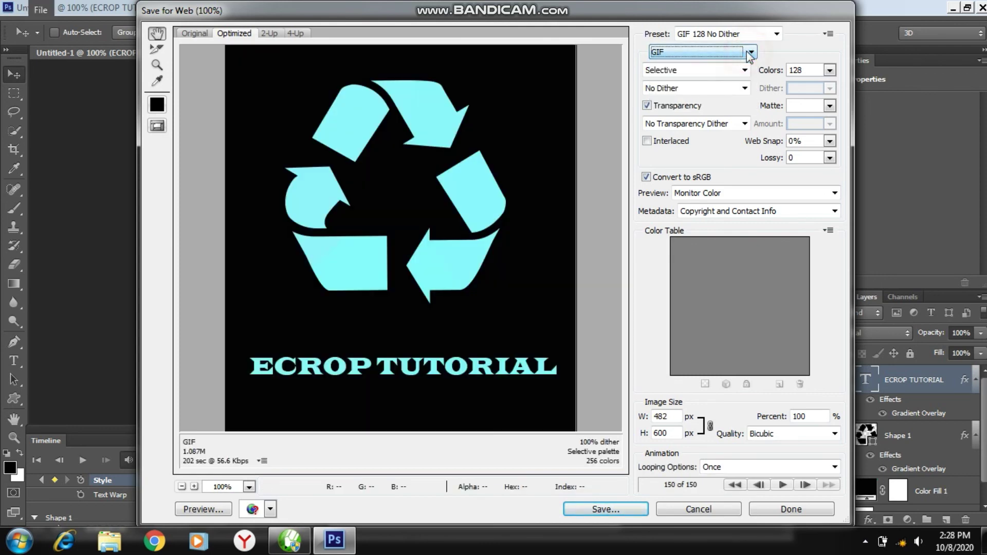
click(620, 508)
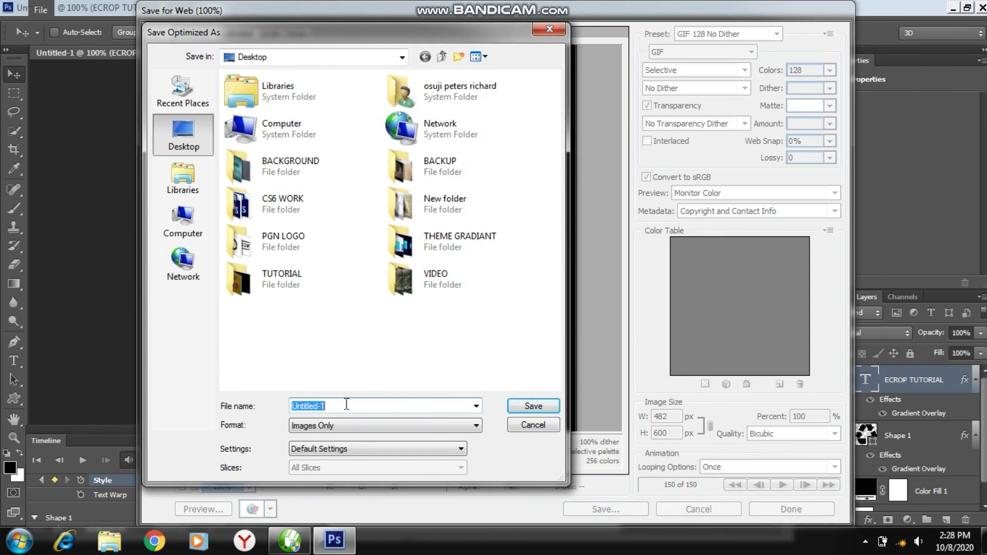
text(ECROP T)
click(534, 406)
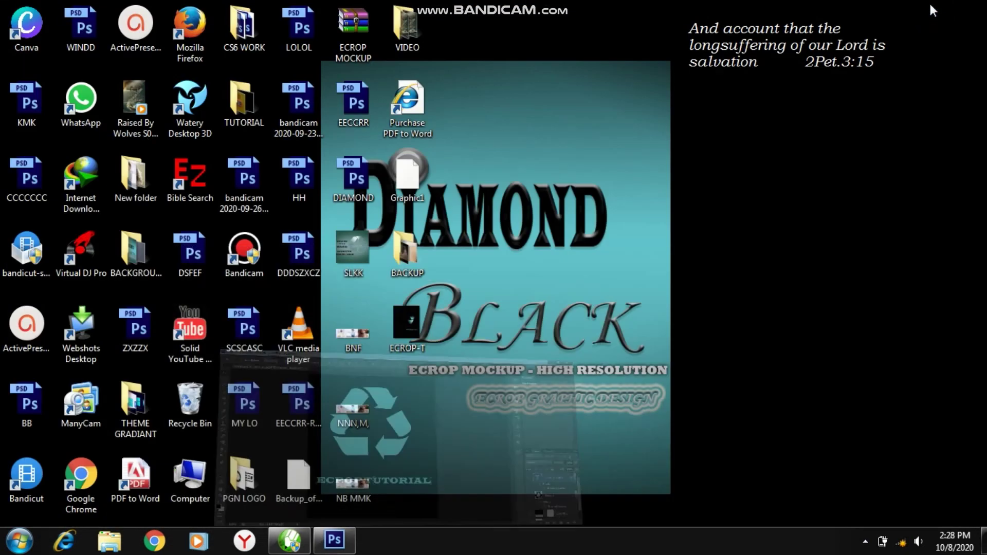
- Switch to the desktop, open the exported ECROP-T GIF to watch the animation, and minimize the viewer again
click(924, 7)
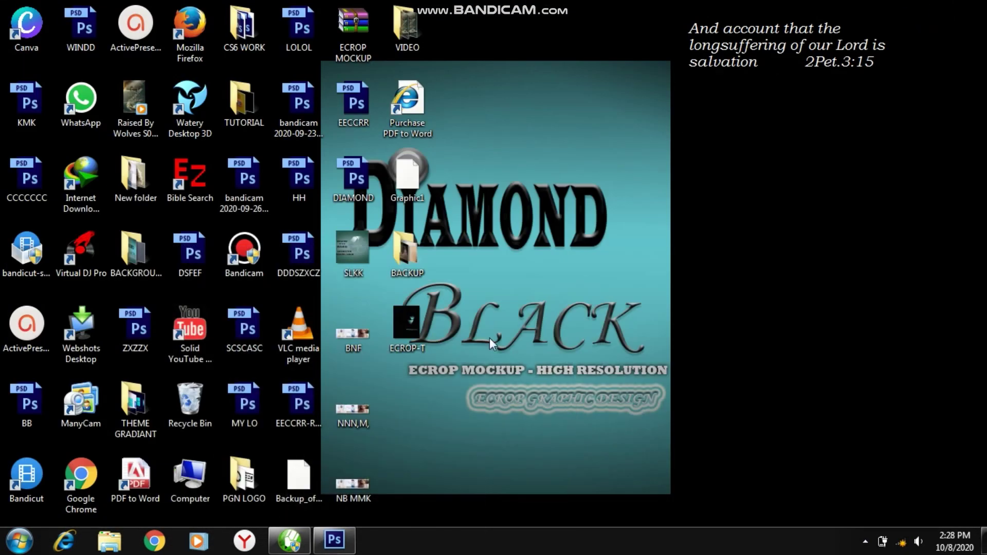
double_click(414, 324)
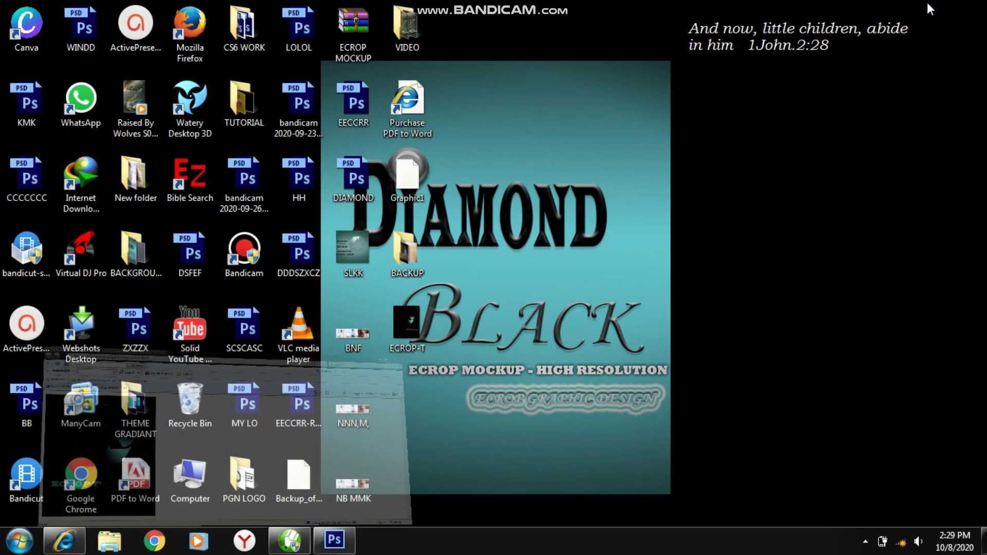
click(925, 7)
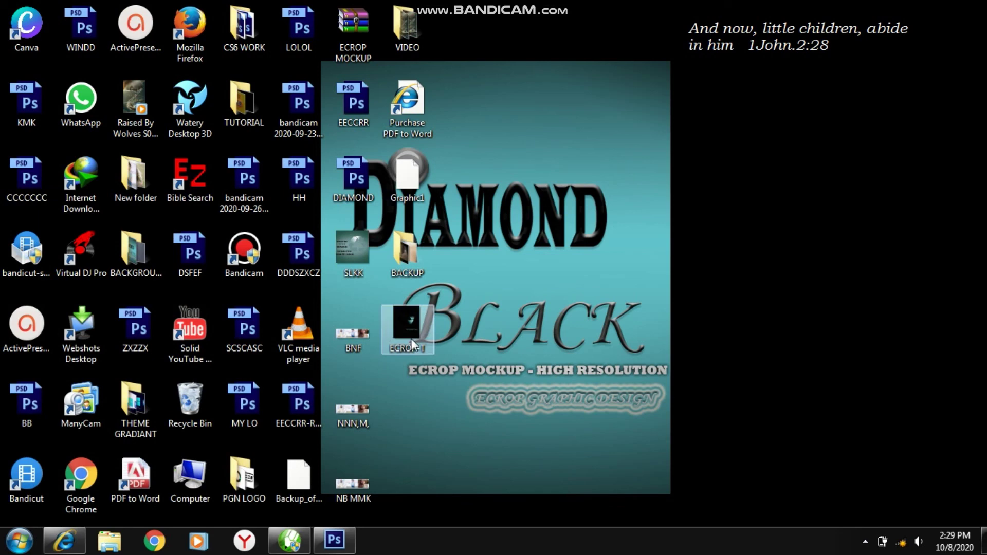
drag(411, 338, 406, 350)
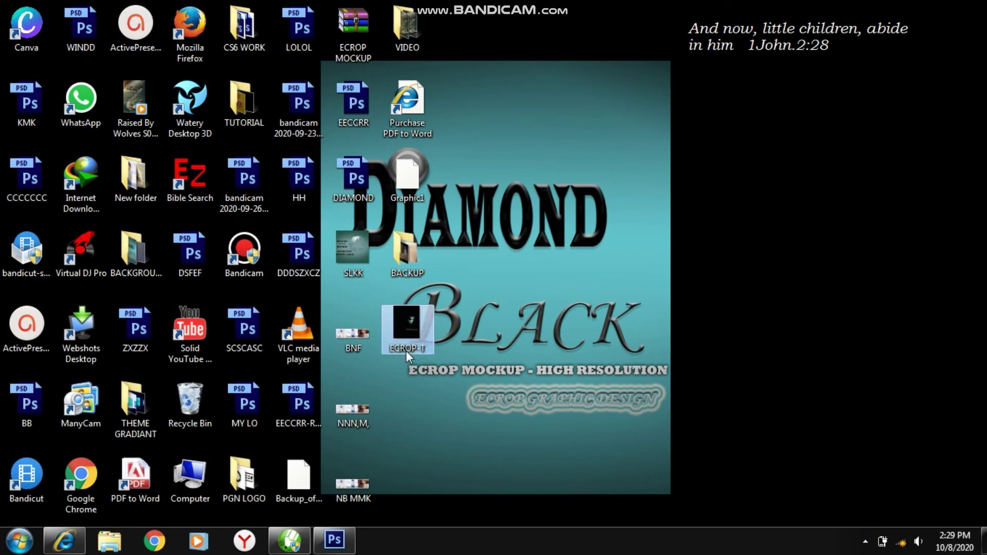